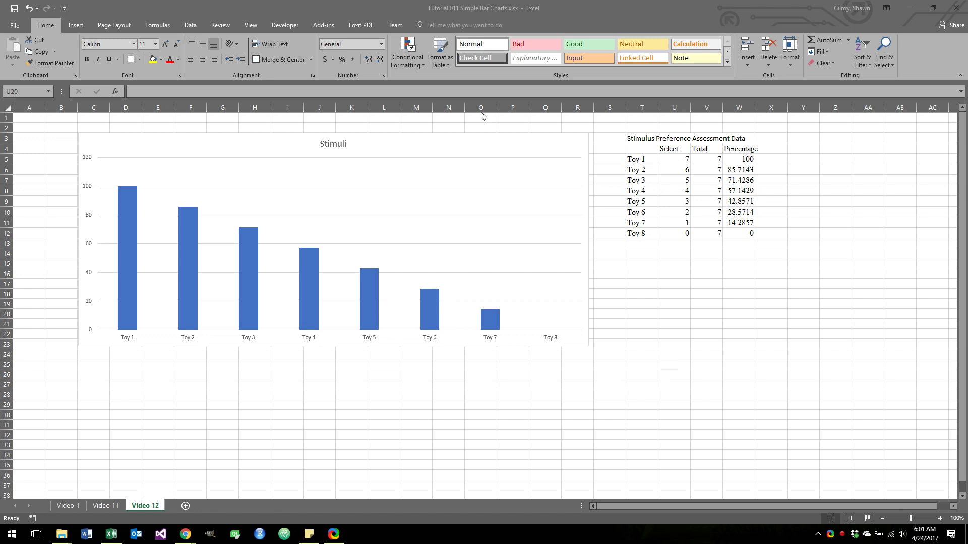
Add axis titles to both axes of the Stimuli bar chart
click(476, 137)
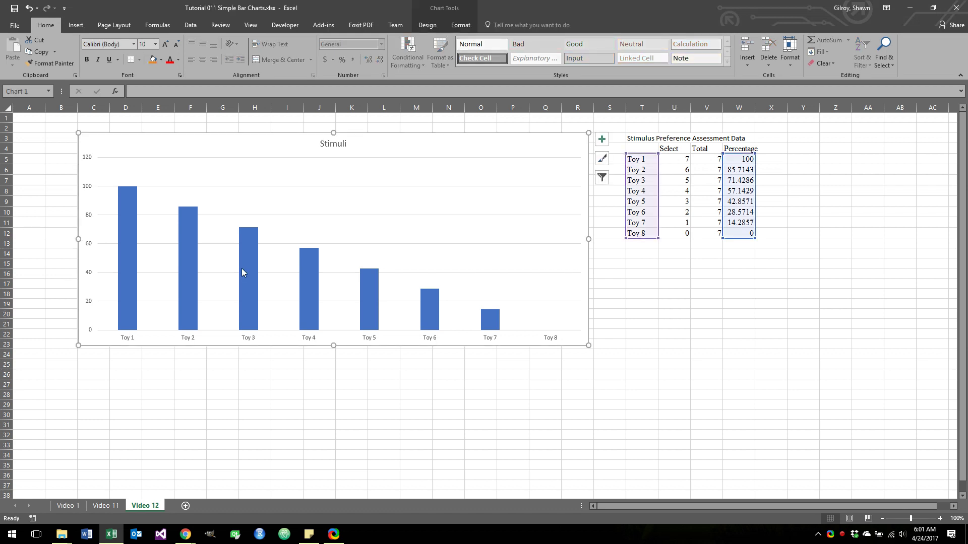
click(601, 143)
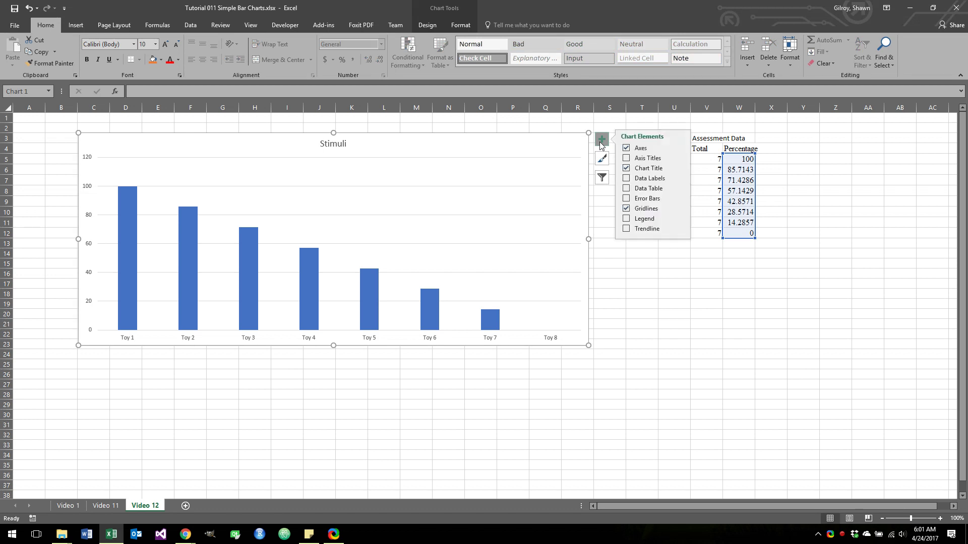
click(626, 157)
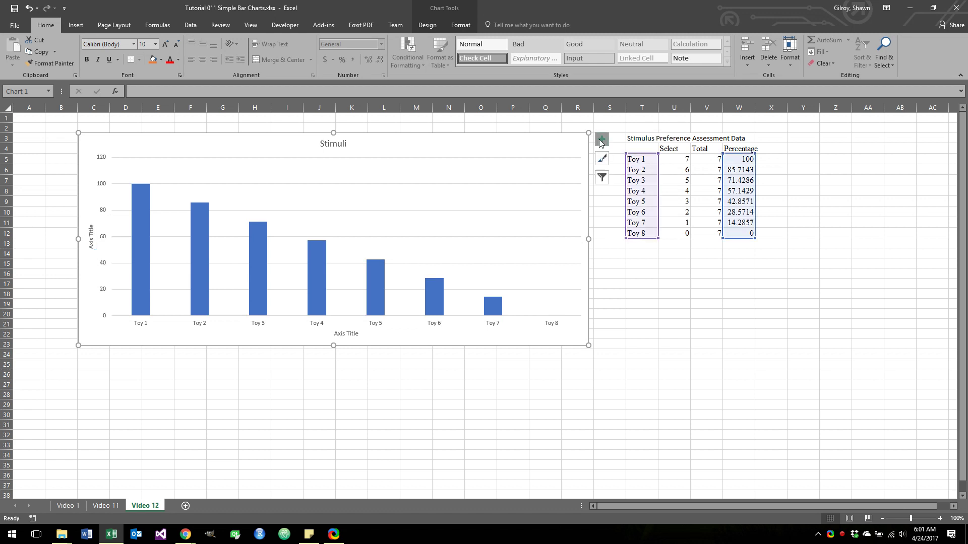
Add a legend at the bottom of the chart and delete it again
click(601, 143)
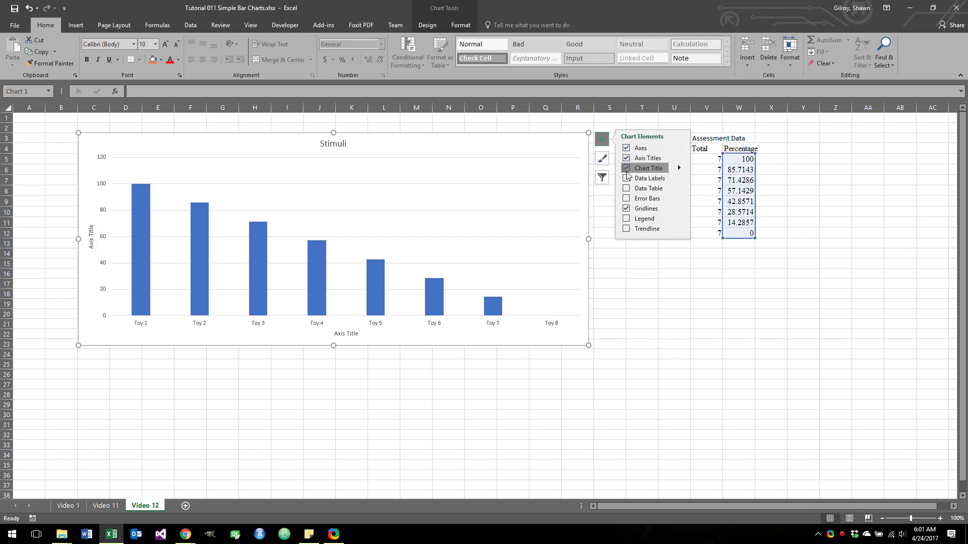
click(628, 219)
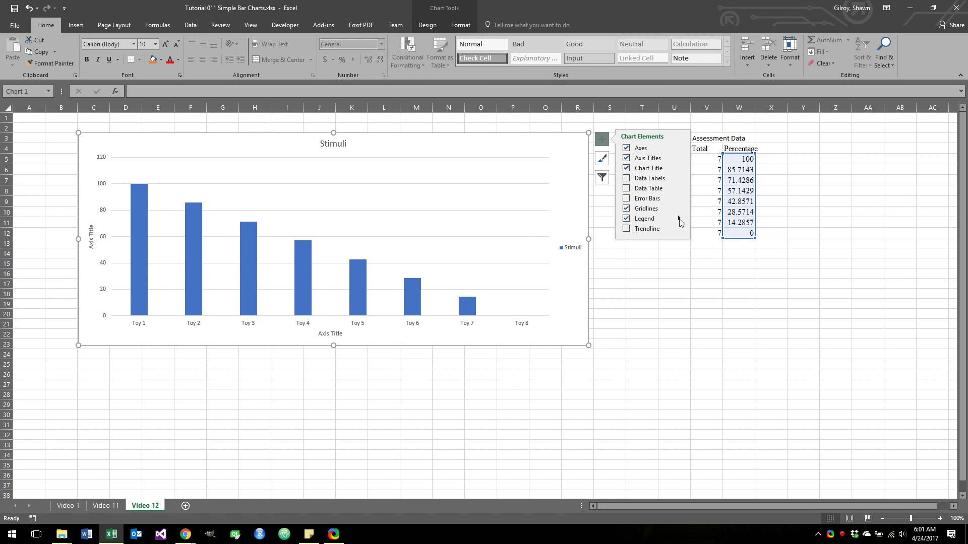
click(708, 254)
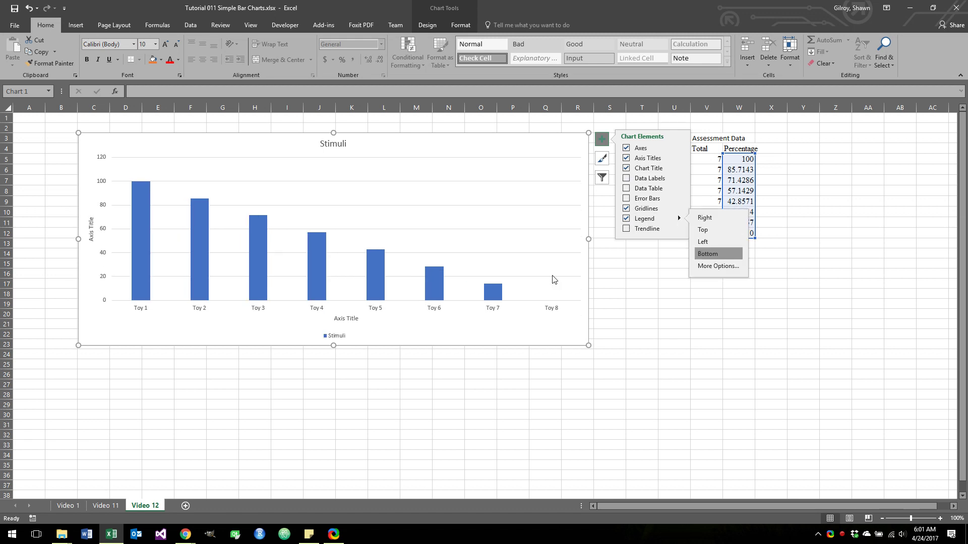
click(337, 336)
key(Delete)
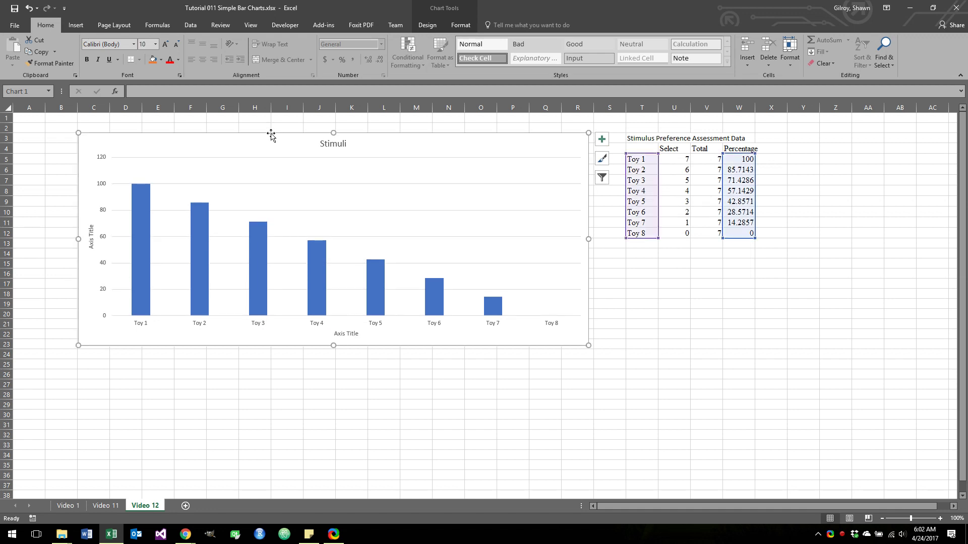
Format all of the chart's text in black Times New Roman at size 12
click(128, 44)
text(Times New Roma)
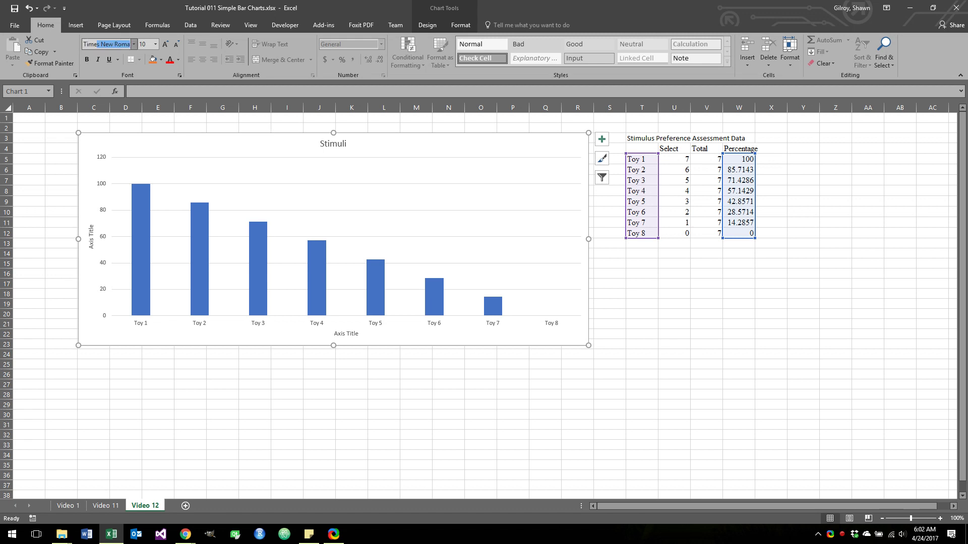
key(Return)
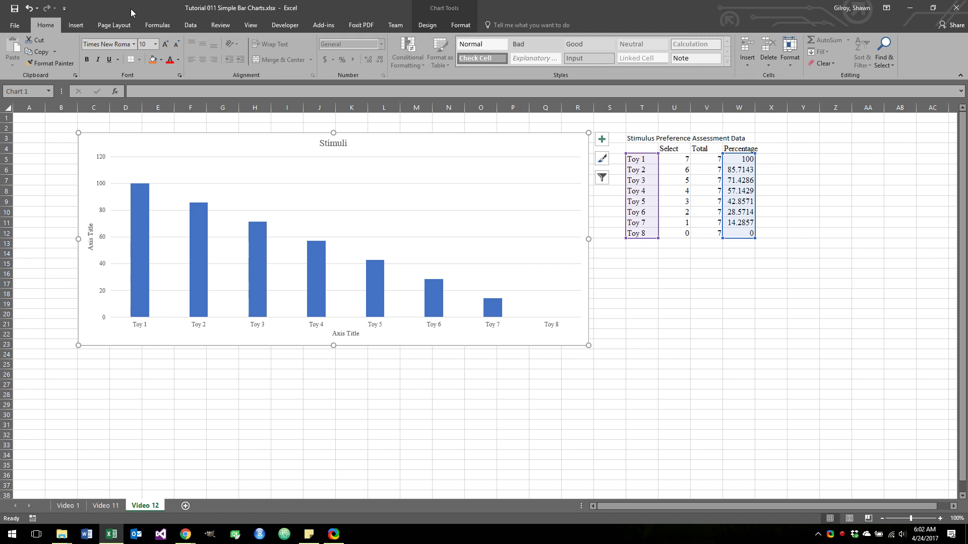
click(166, 44)
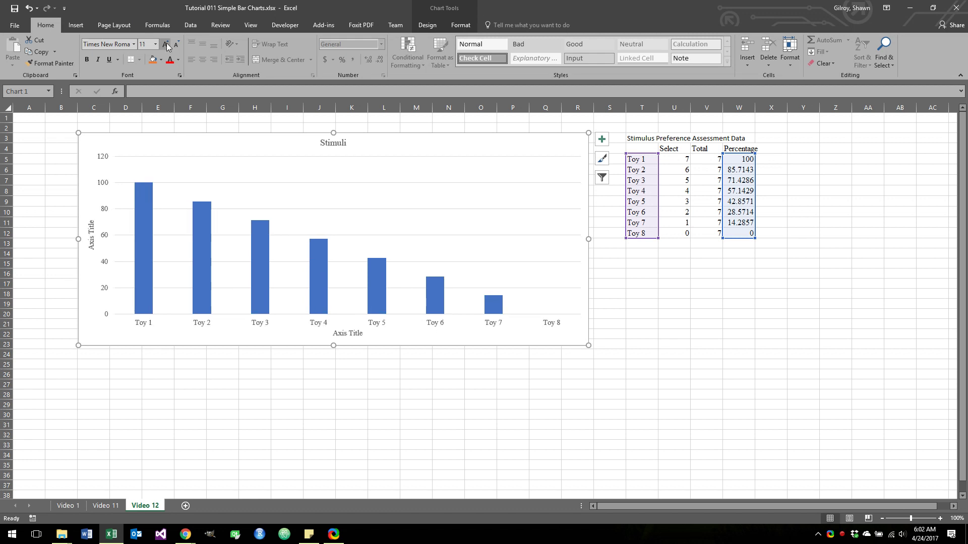
click(166, 44)
click(178, 60)
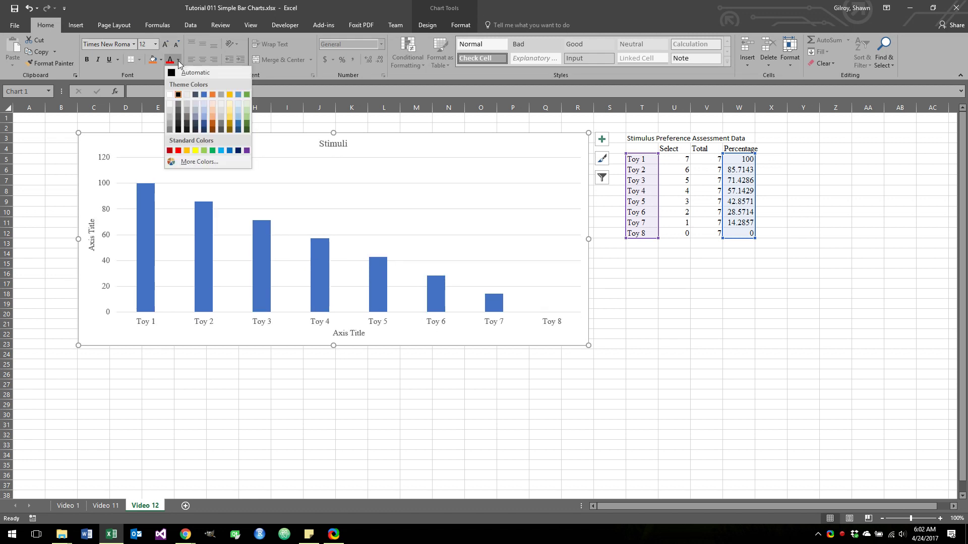
click(179, 95)
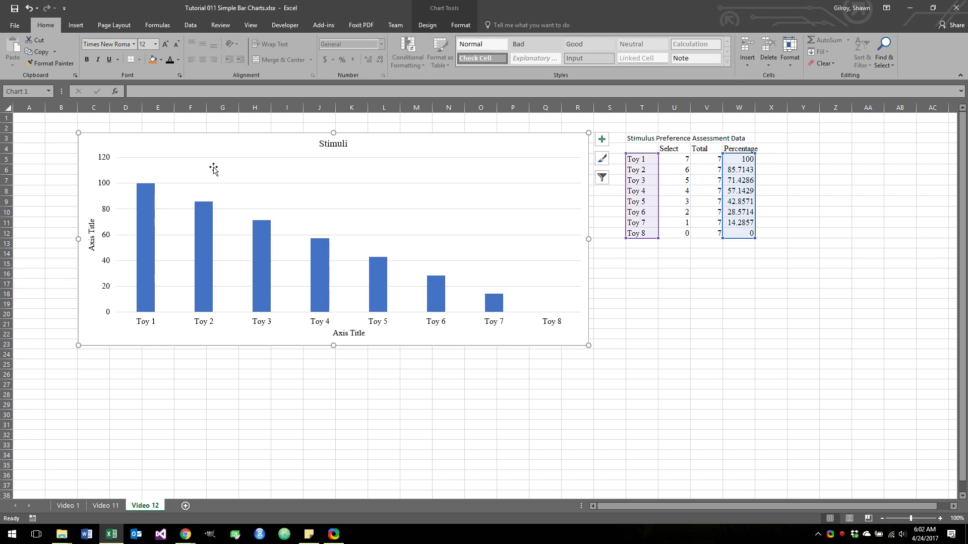
Delete the chart's horizontal gridlines and set the vertical axis maximum bound to 100
click(216, 183)
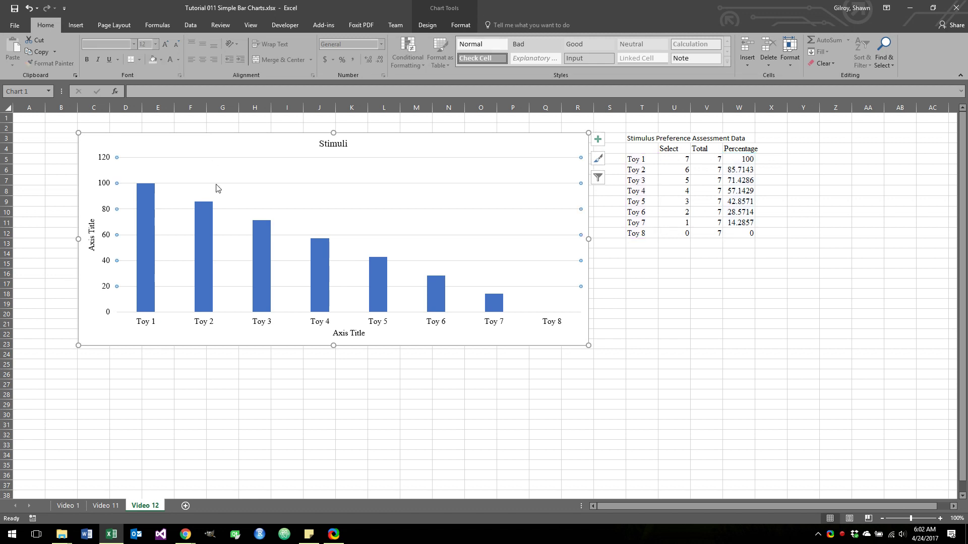
click(216, 185)
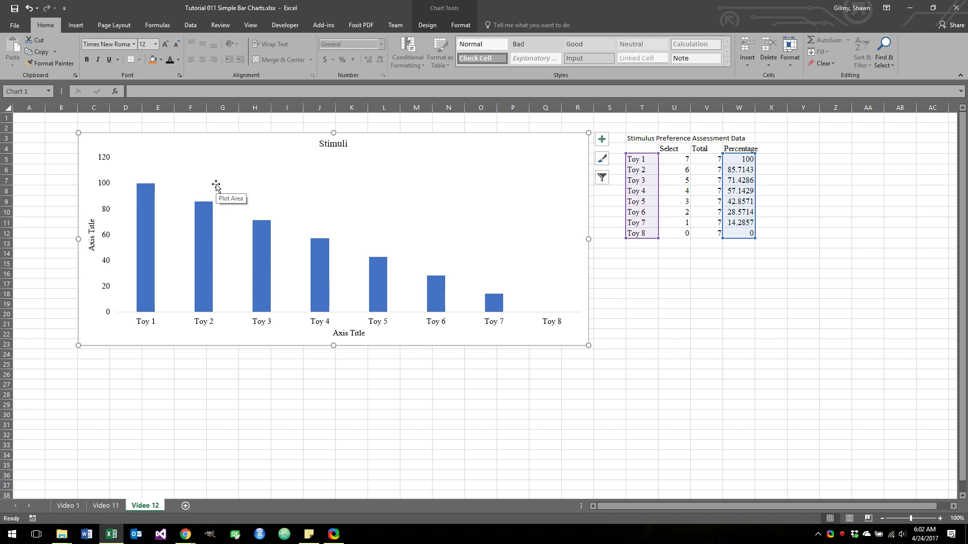
click(107, 211)
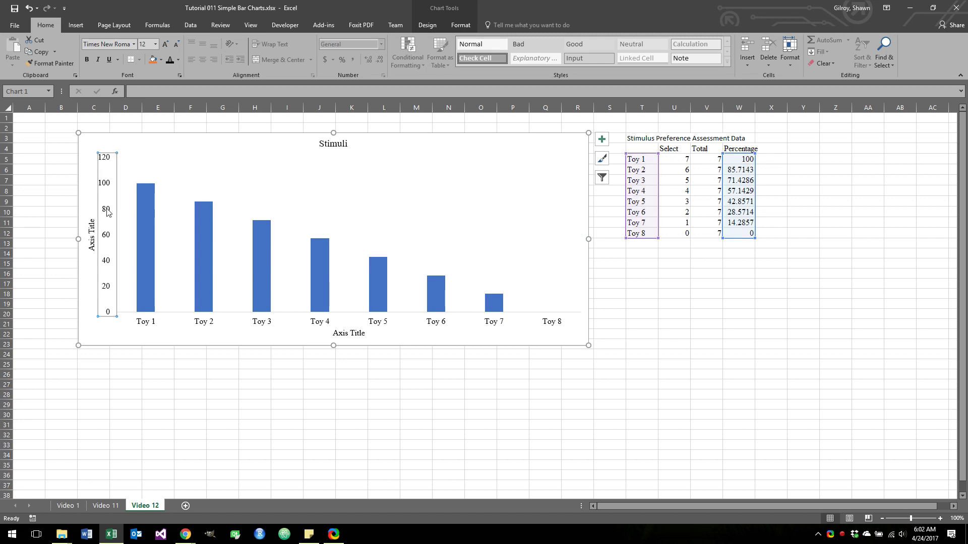
right_click(107, 210)
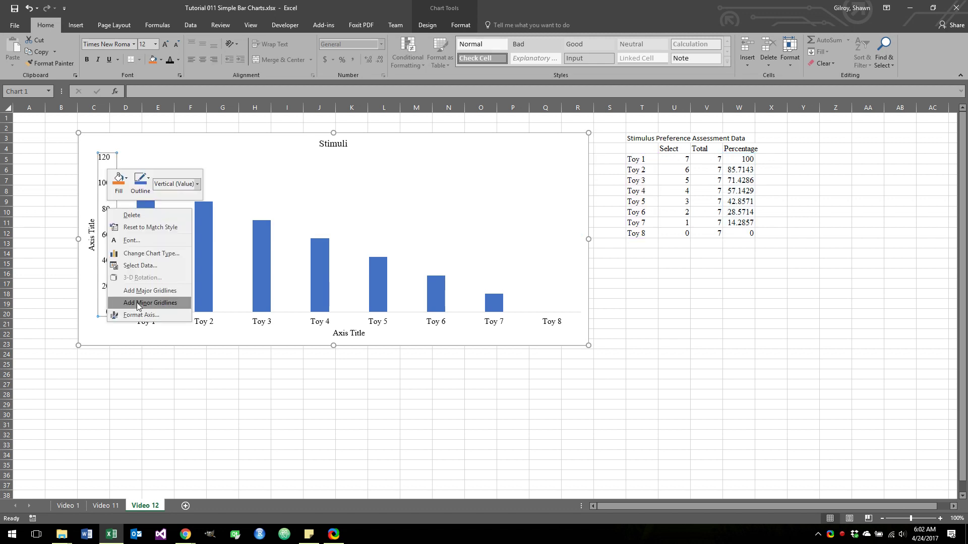
click(141, 314)
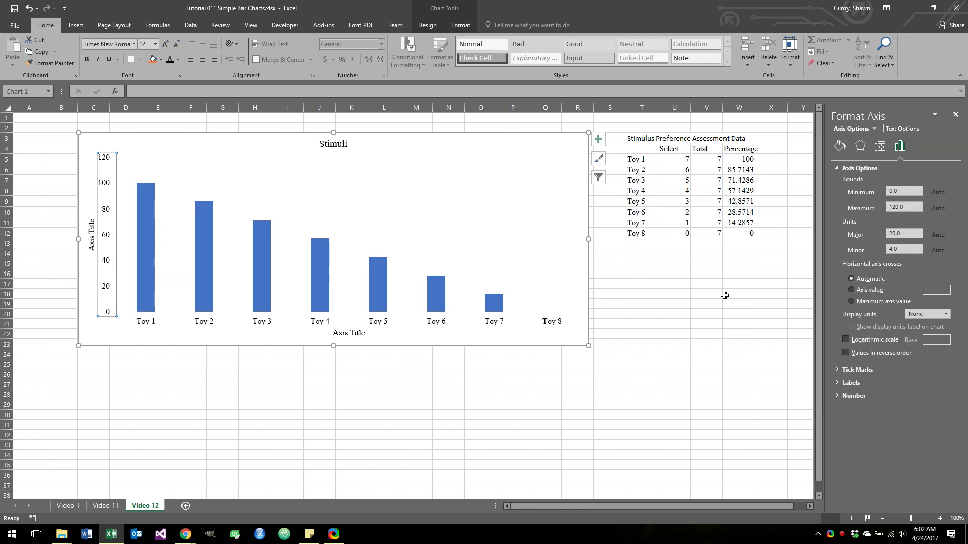
click(896, 206)
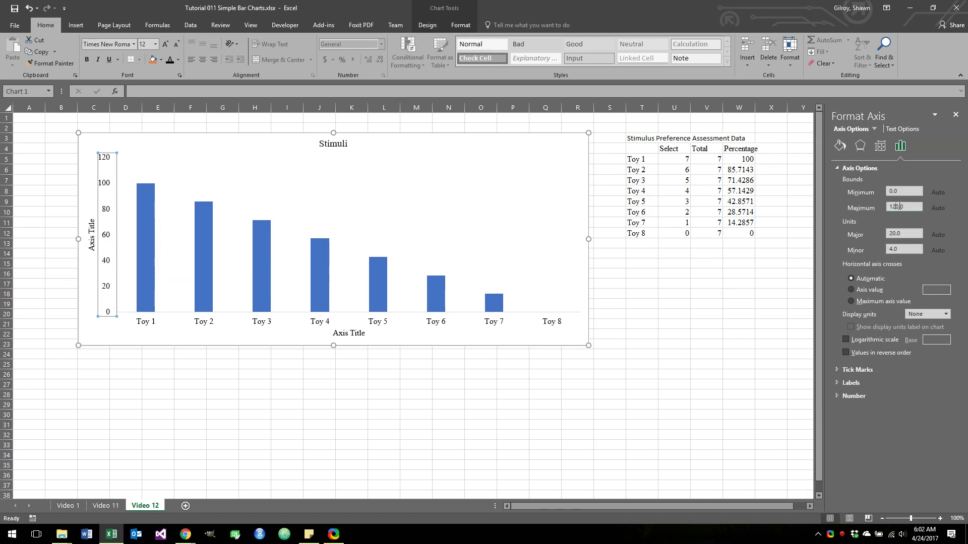
text(100)
click(901, 191)
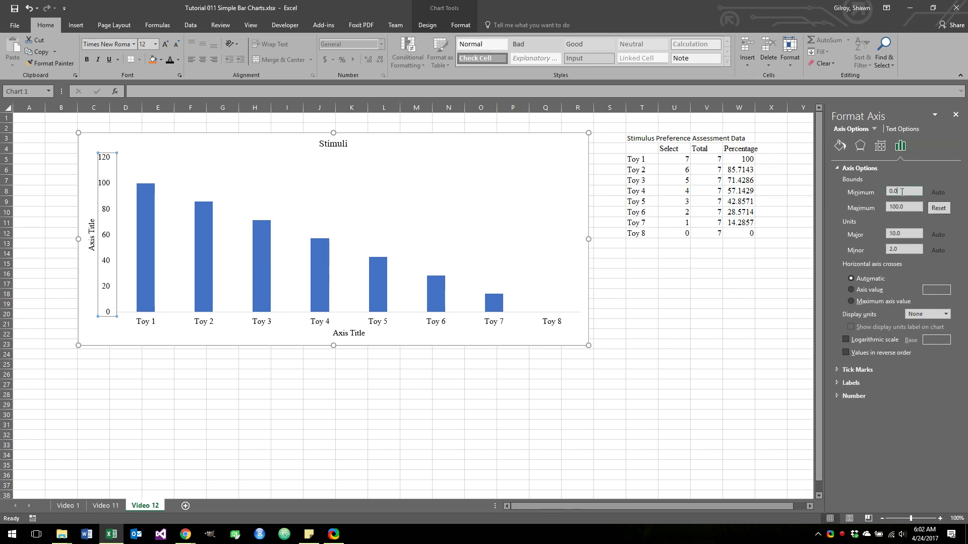
click(638, 269)
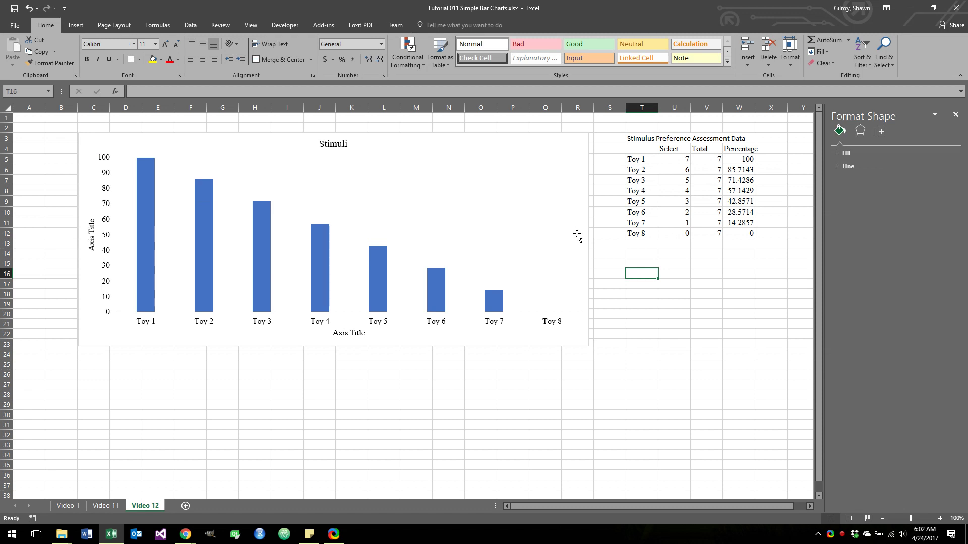
Give the chart's vertical axis a solid black line
click(107, 174)
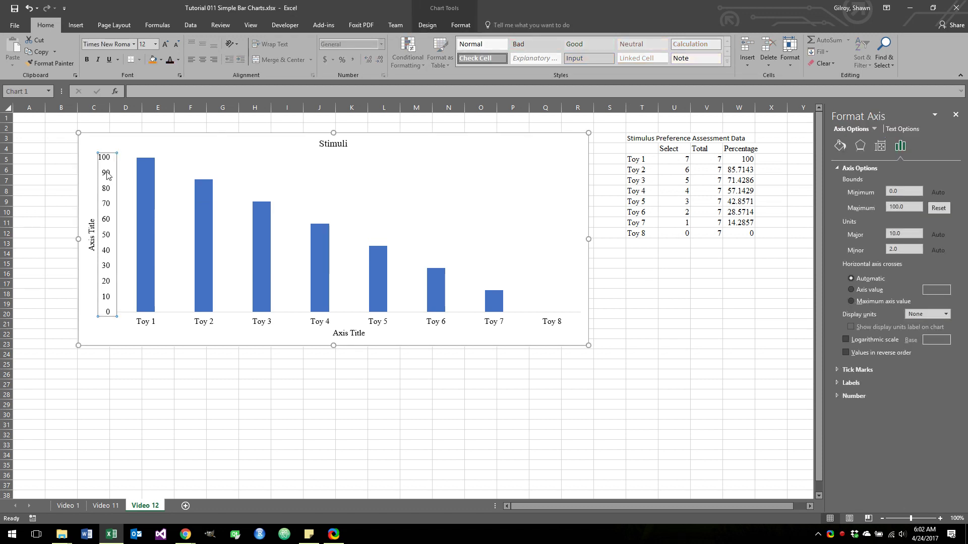
right_click(107, 175)
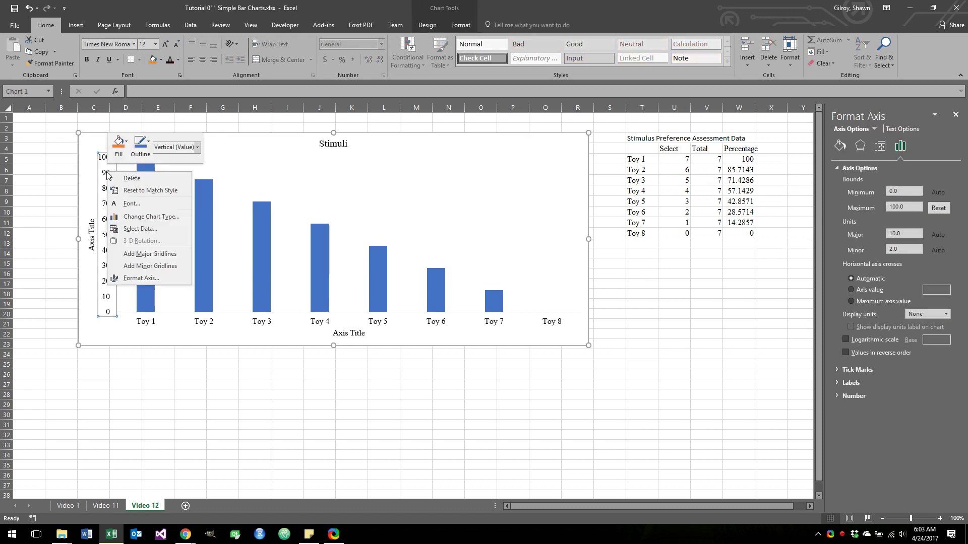
key(Escape)
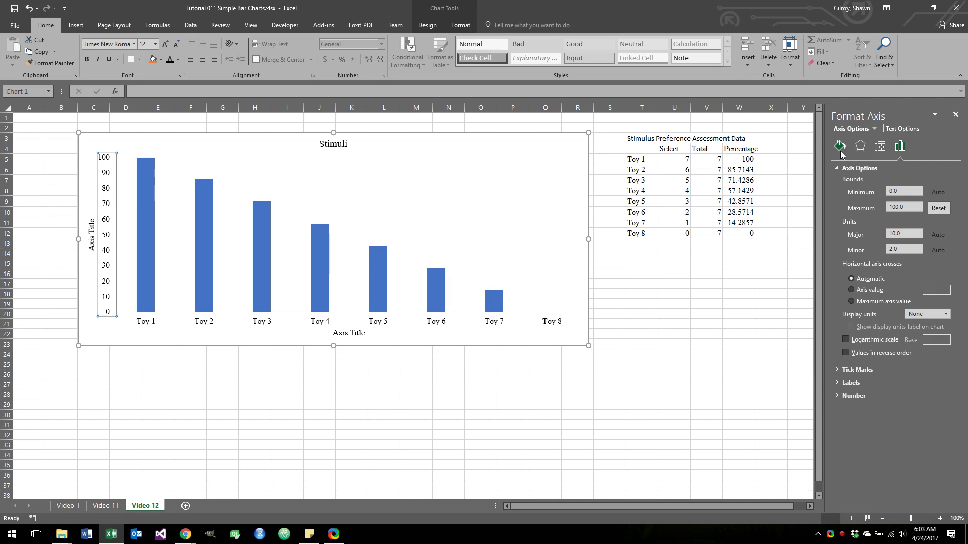
click(839, 149)
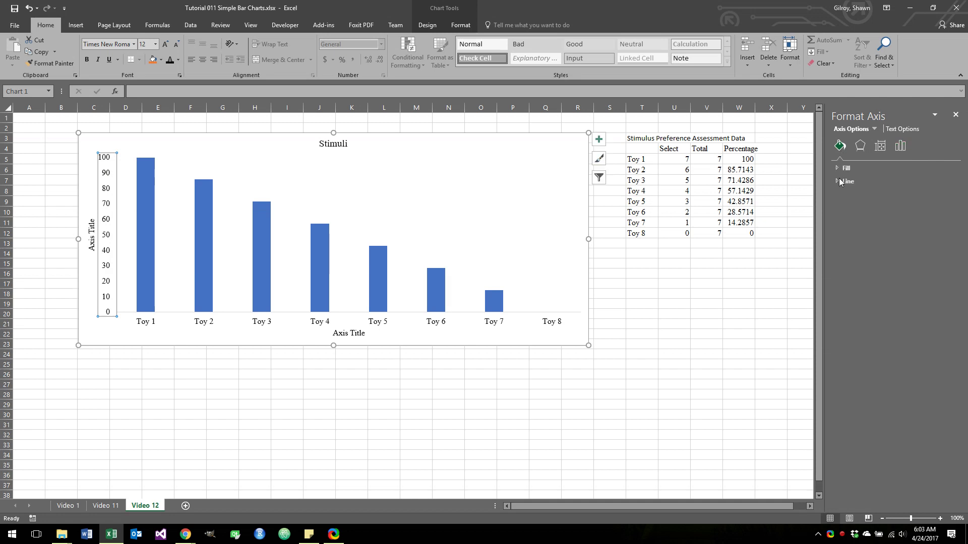
click(840, 179)
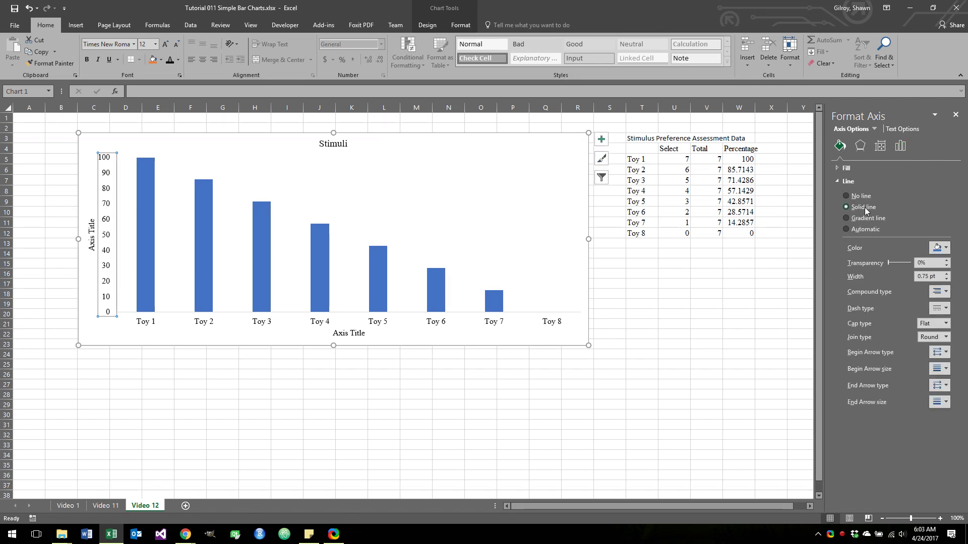
click(864, 207)
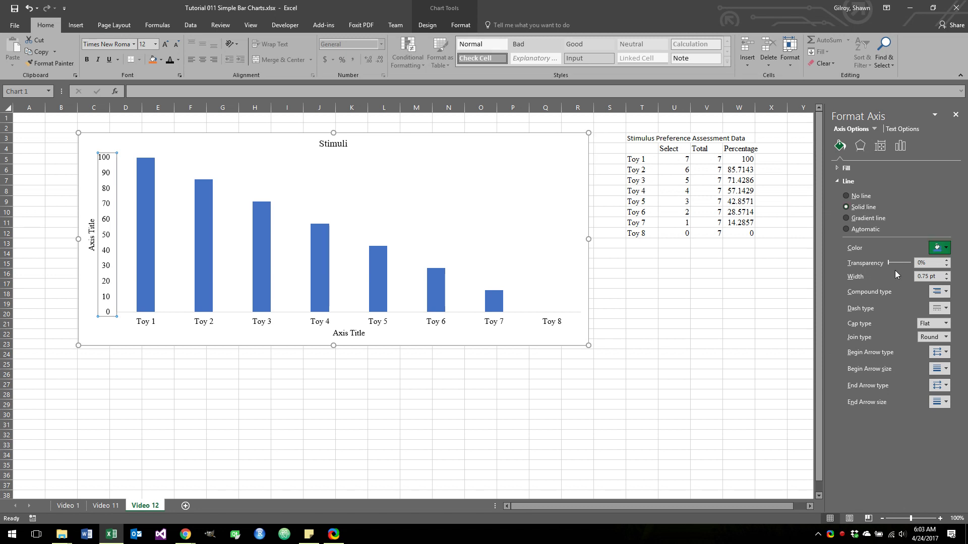
click(739, 304)
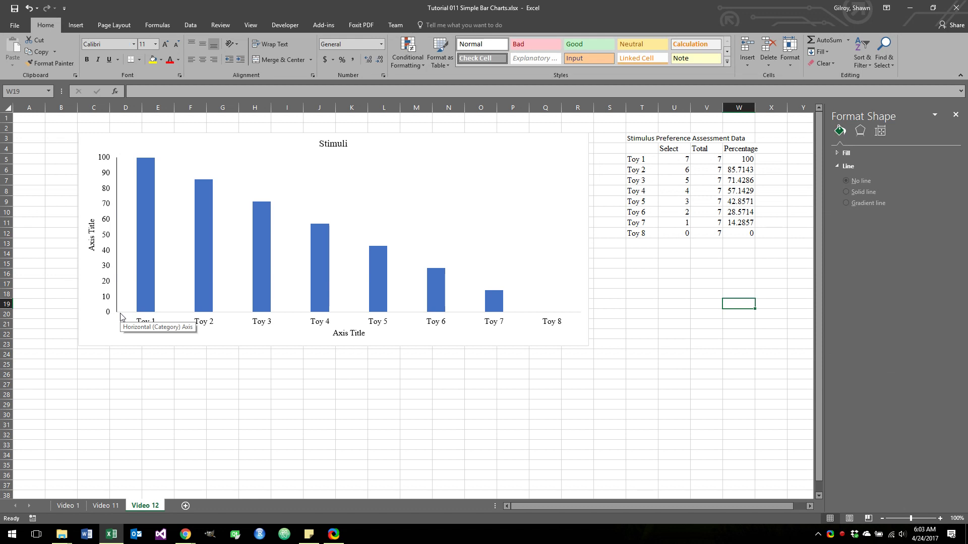
Format the horizontal category axis with a solid black line
click(146, 315)
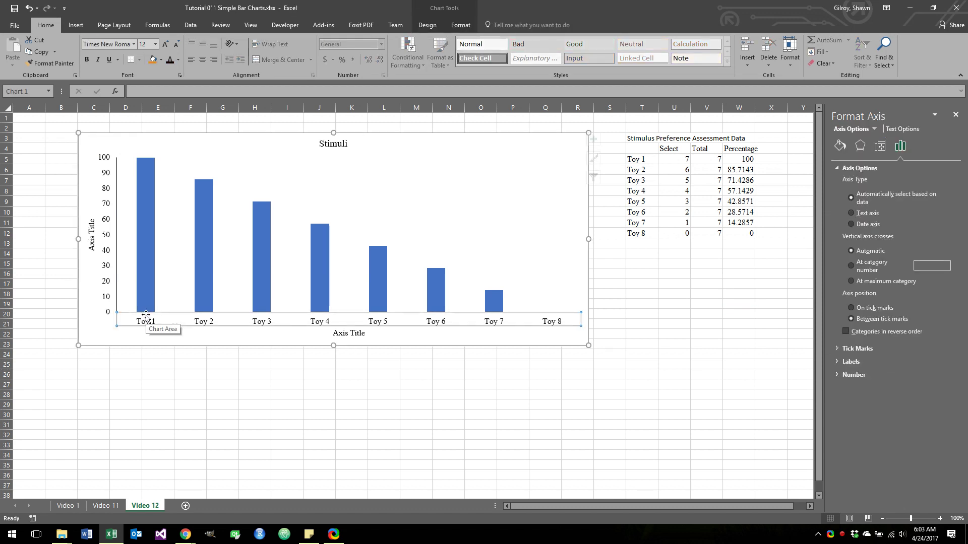
right_click(270, 326)
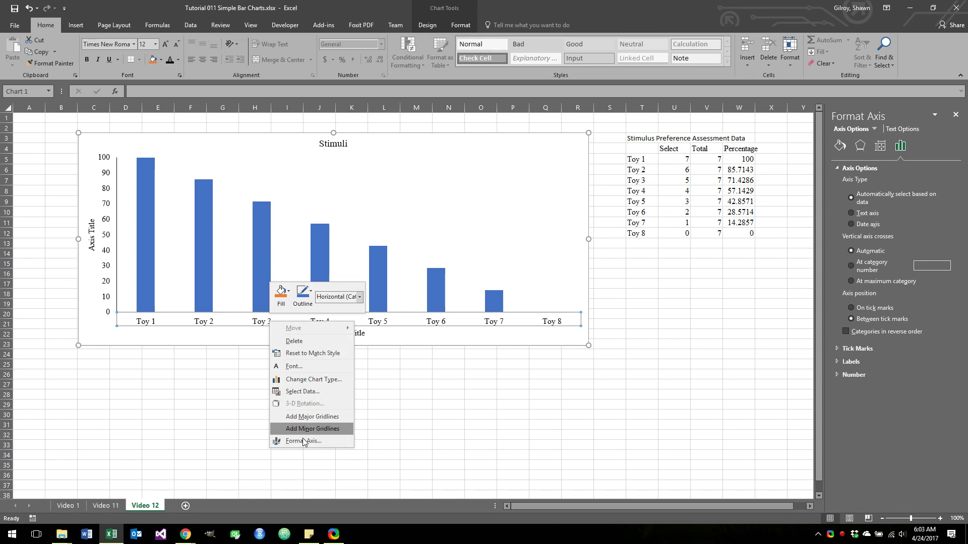
click(304, 441)
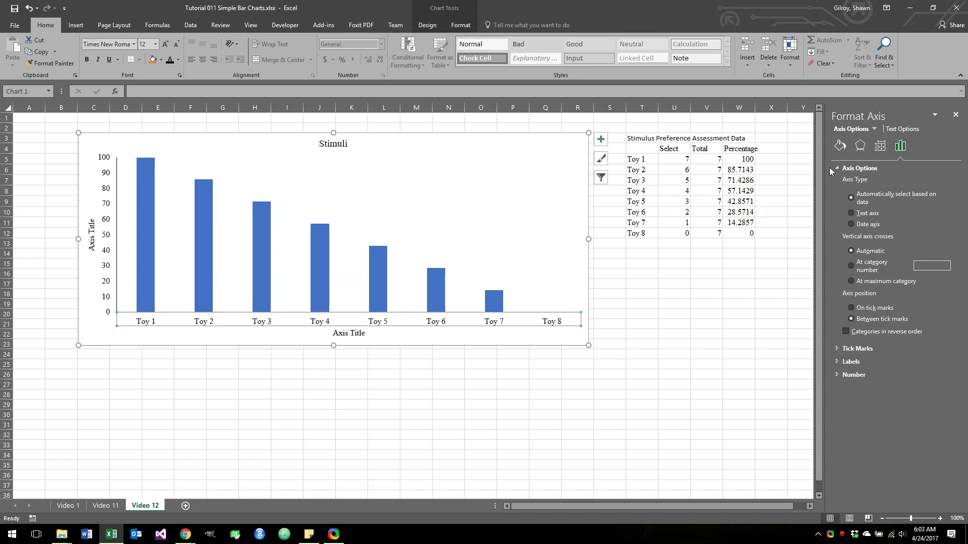
click(840, 145)
click(846, 182)
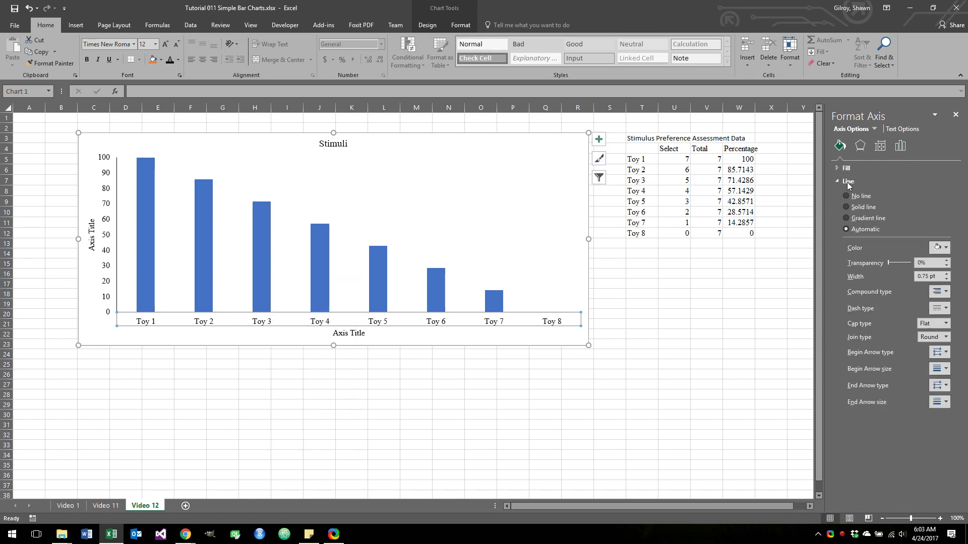
click(846, 207)
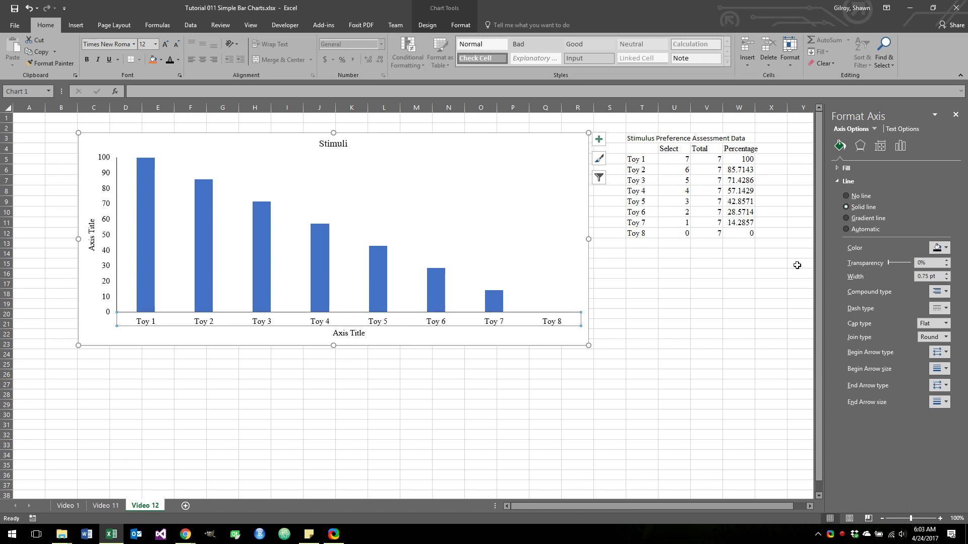
click(707, 292)
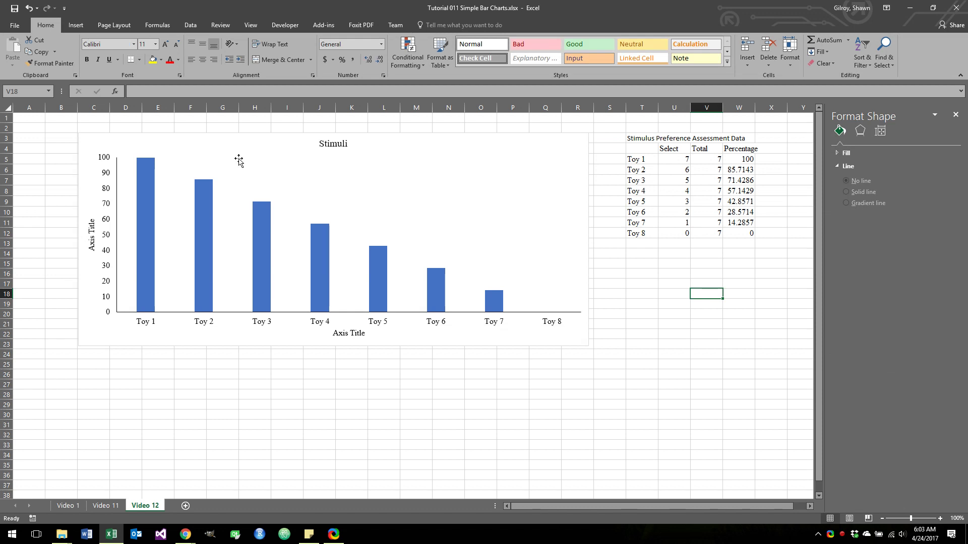
Format the chart's bars with a solid dark gray fill and a solid black border
click(148, 187)
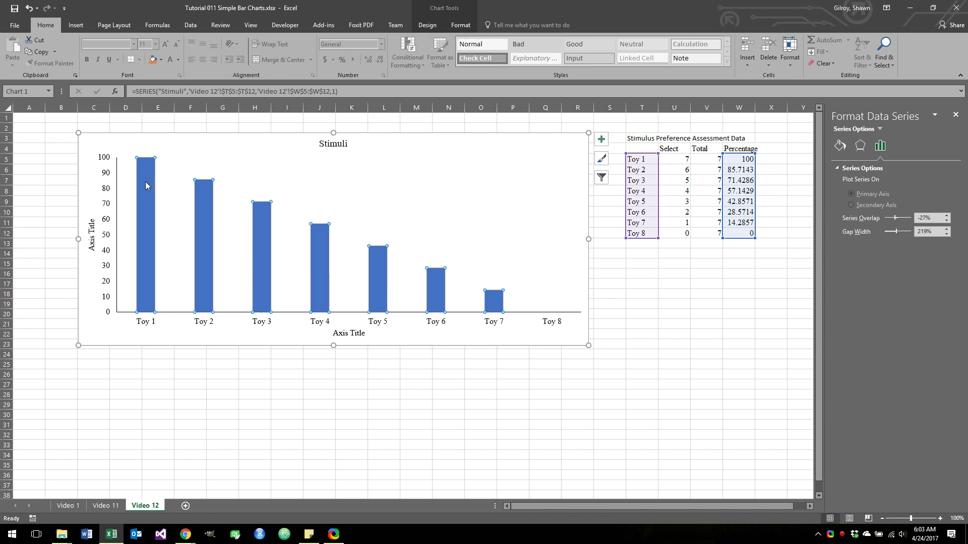
right_click(145, 185)
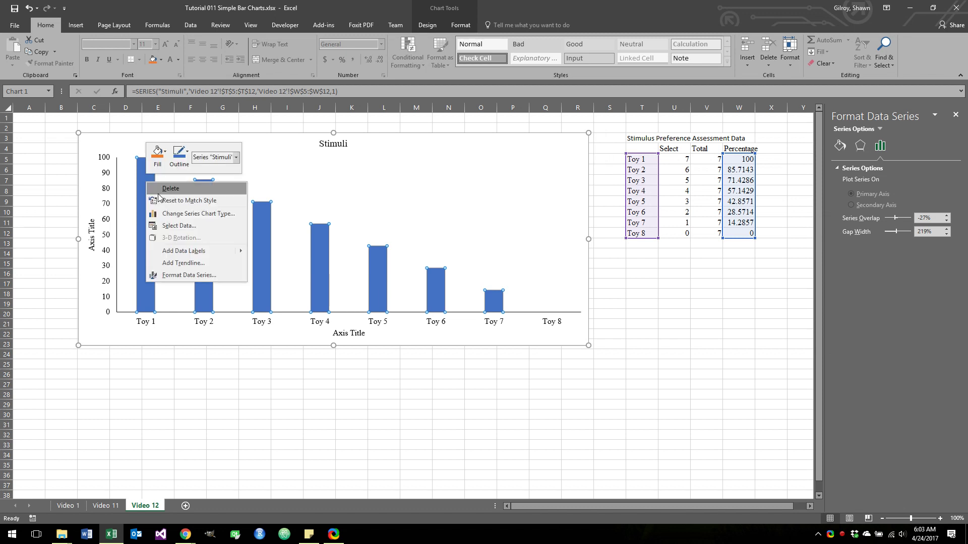
click(185, 275)
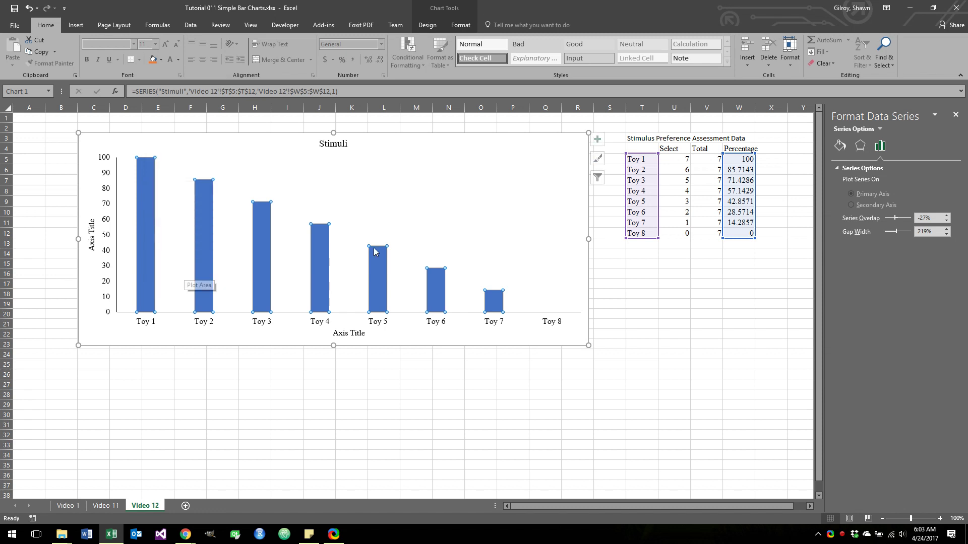
click(840, 146)
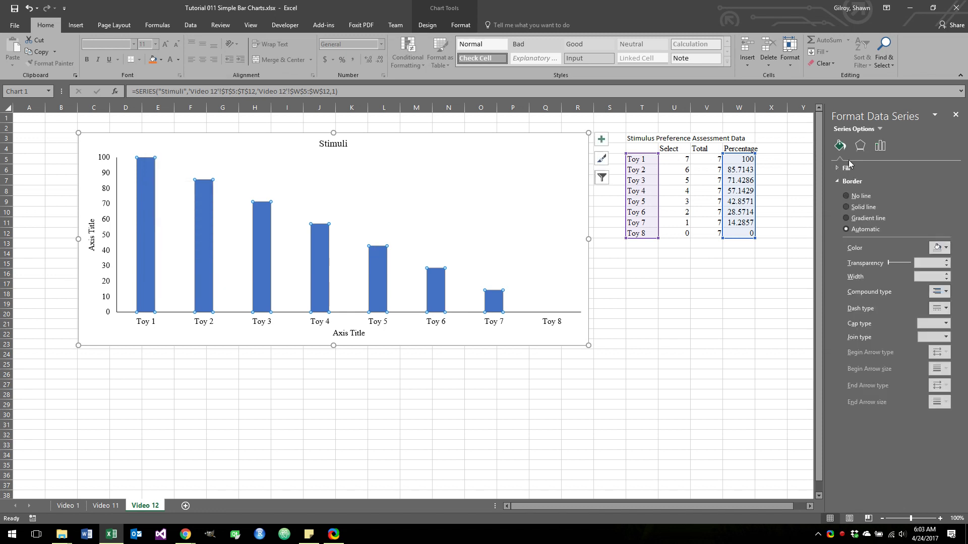
click(848, 168)
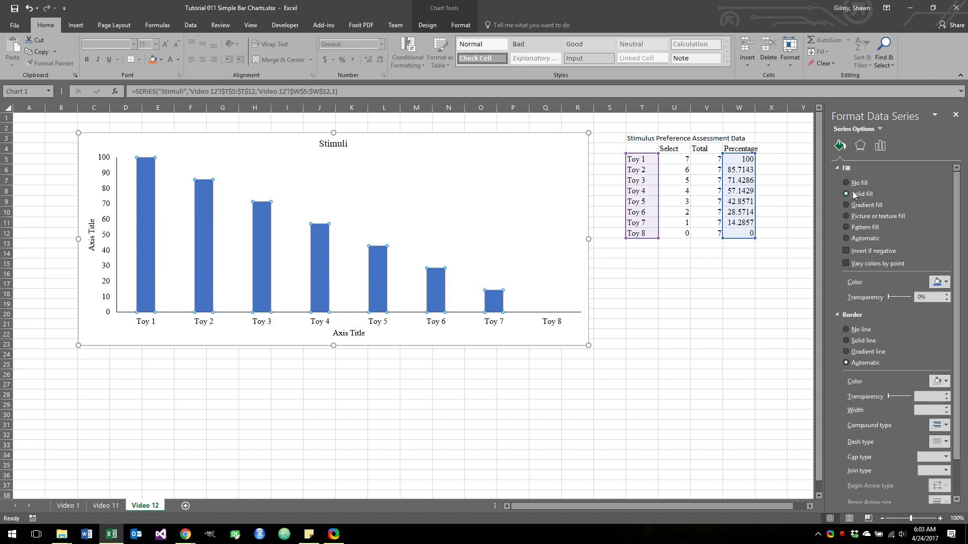
click(938, 283)
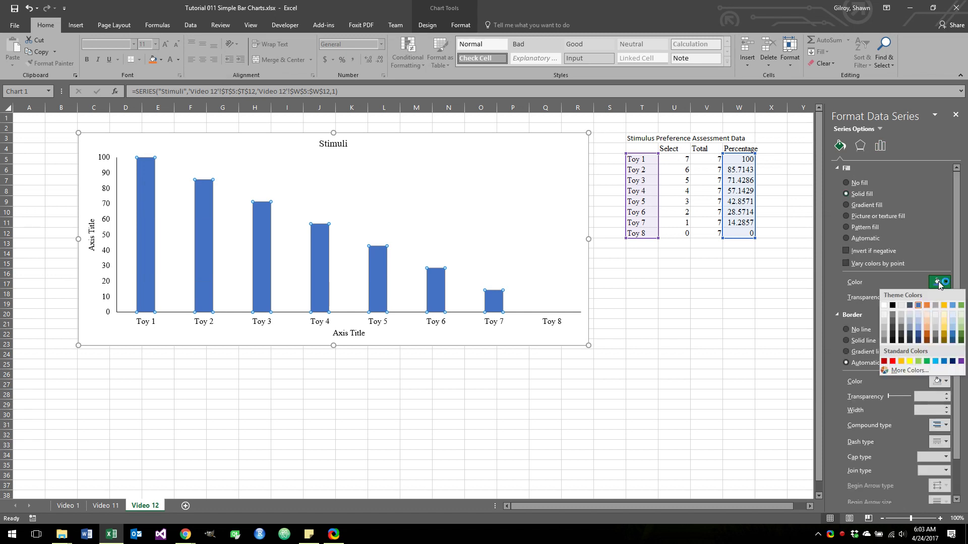
click(882, 341)
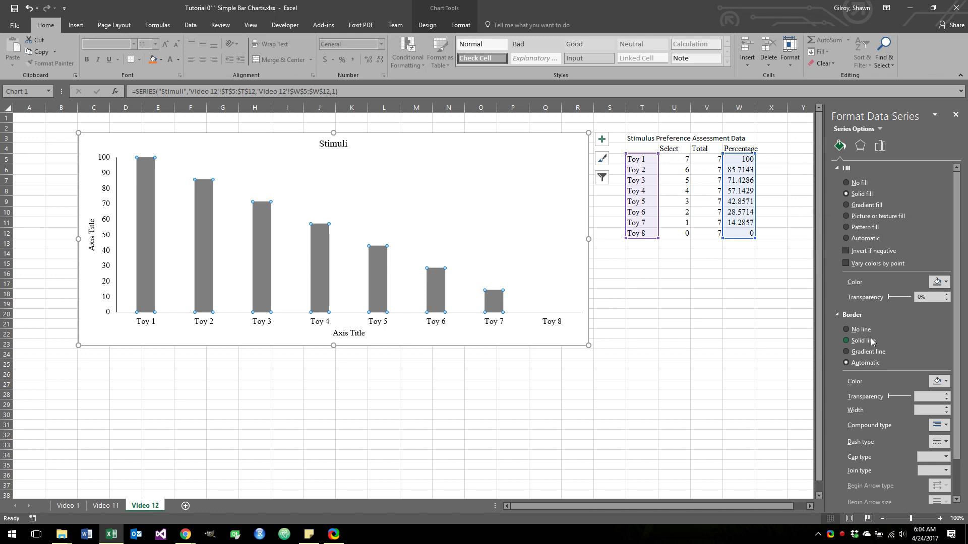
click(872, 342)
click(754, 334)
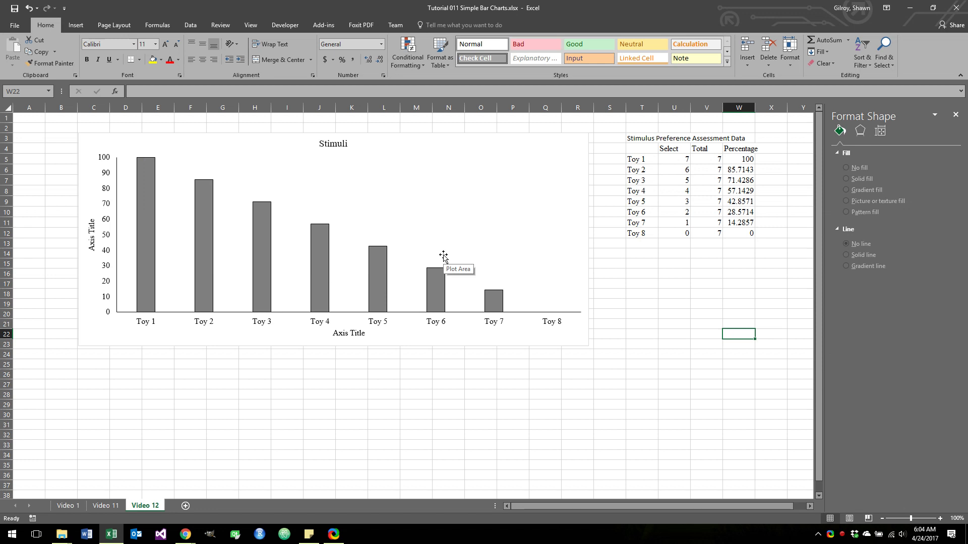
Resize the chart to be taller and narrower, extending down to about row 27 and across to the start of column P
click(437, 135)
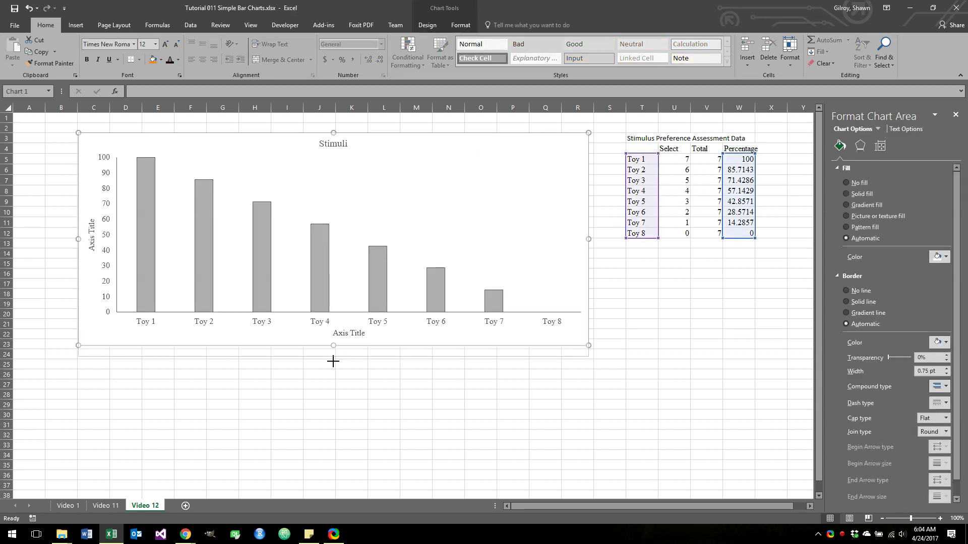
drag(333, 361, 334, 387)
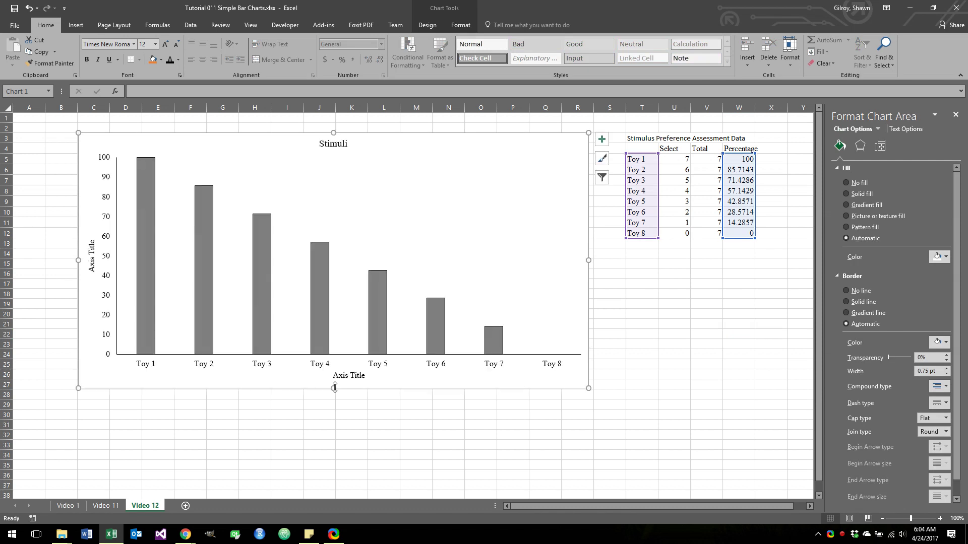
drag(588, 260, 489, 261)
click(545, 293)
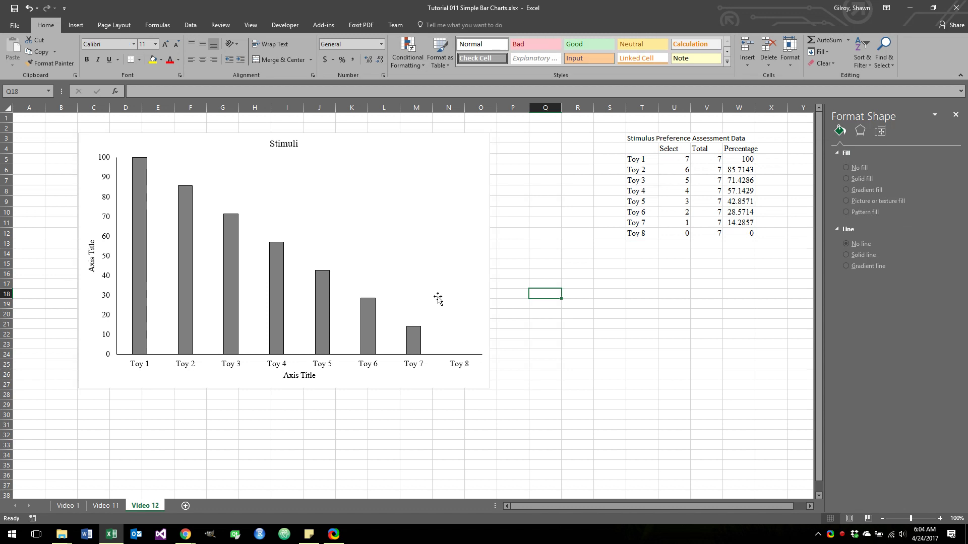
click(488, 266)
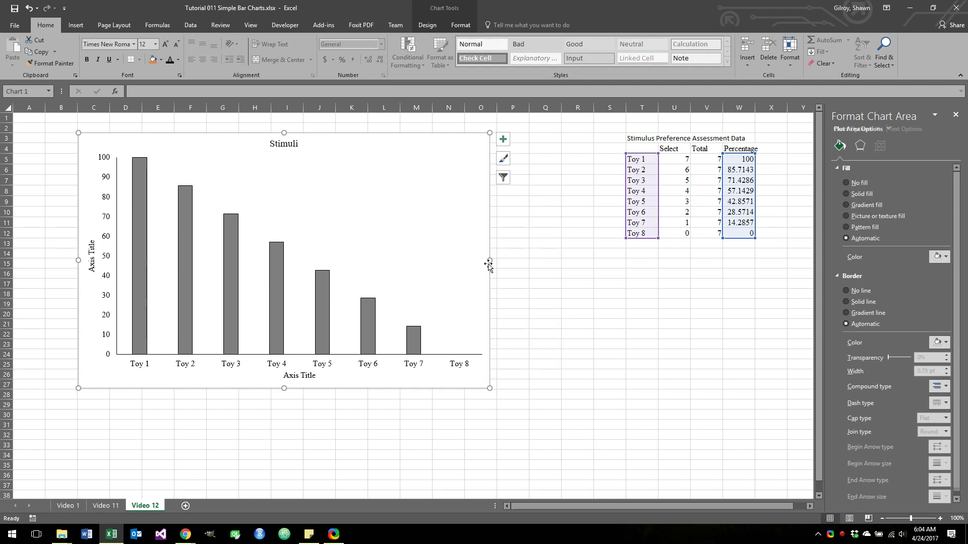
drag(487, 265, 500, 265)
Change the chart title to "Stimulus Preference Assessment (04/24/2017)"
click(292, 143)
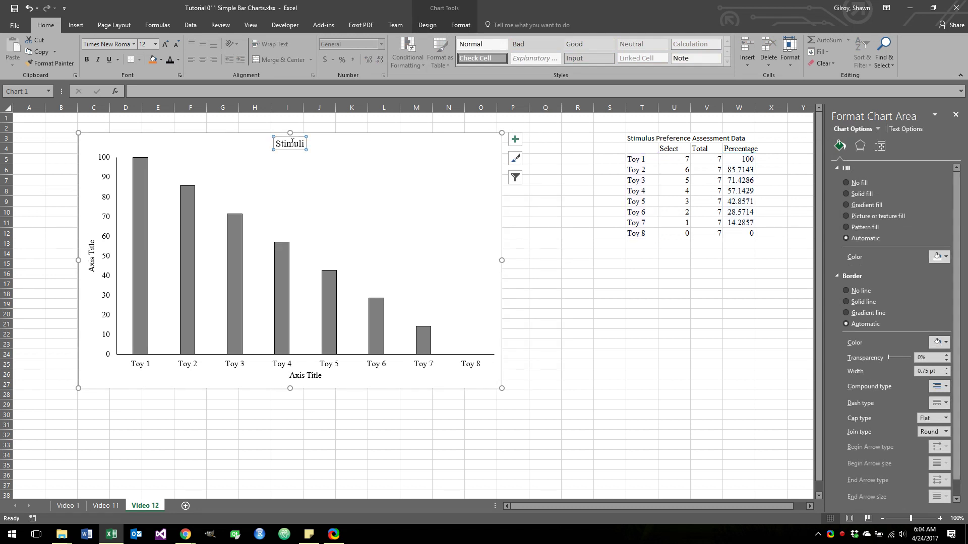
double_click(292, 143)
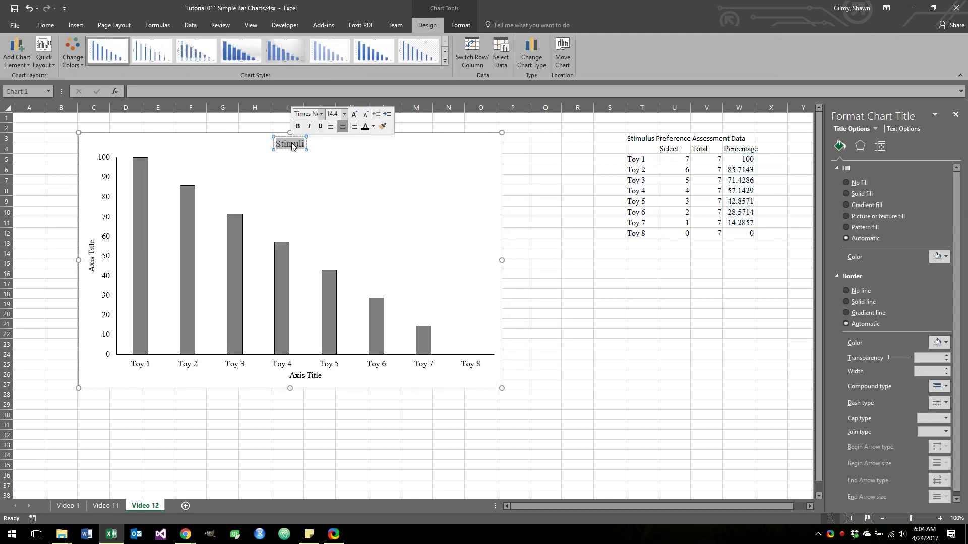
text(Stimulus P)
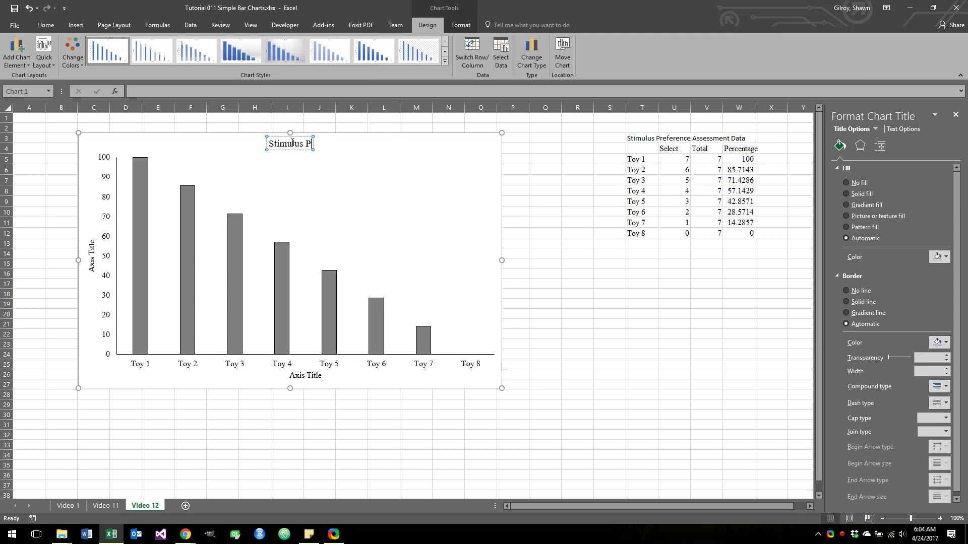
text(reference Ass)
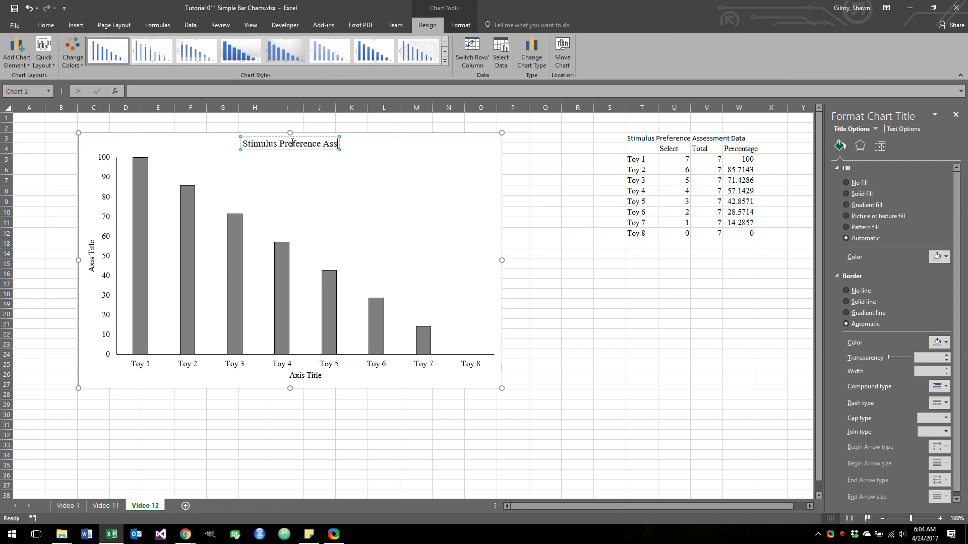
text(essment)
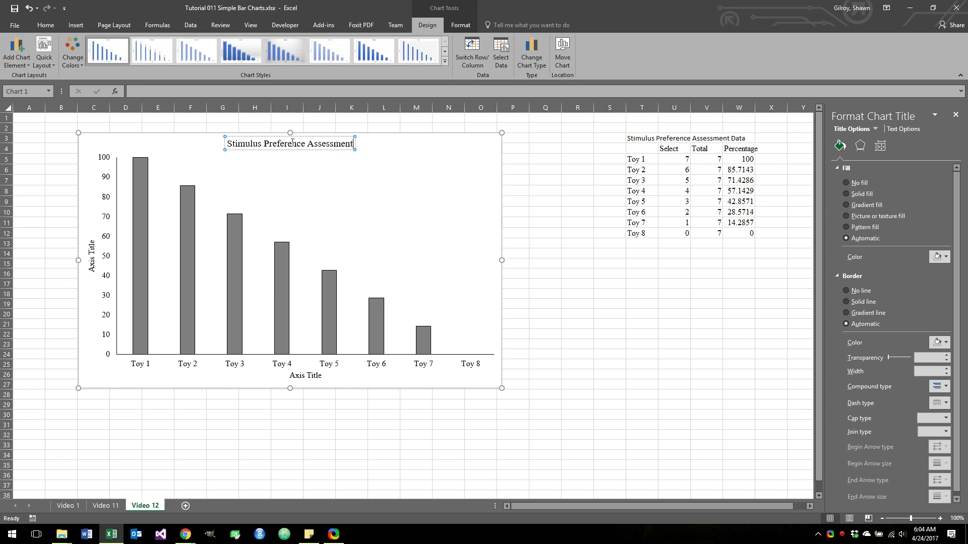
text( ())
key(Left)
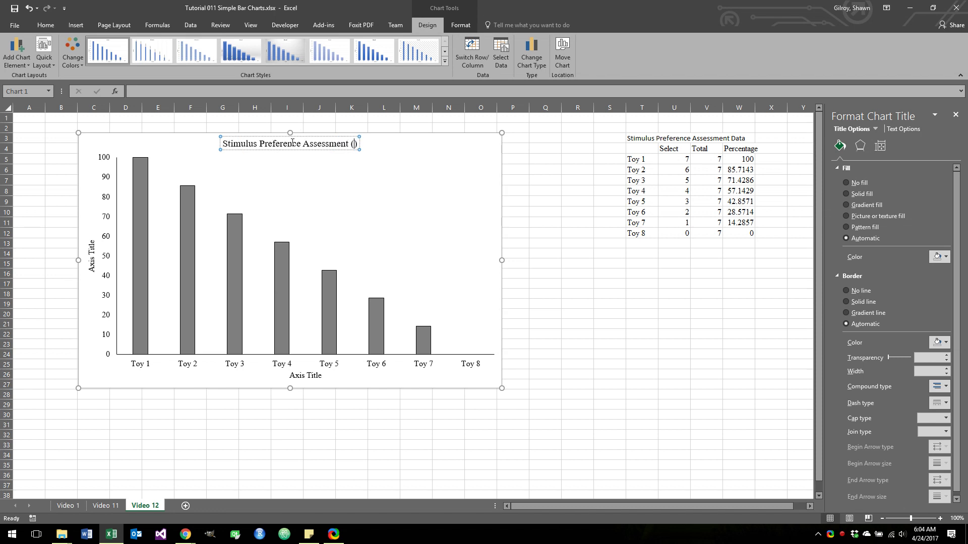
text(04/)
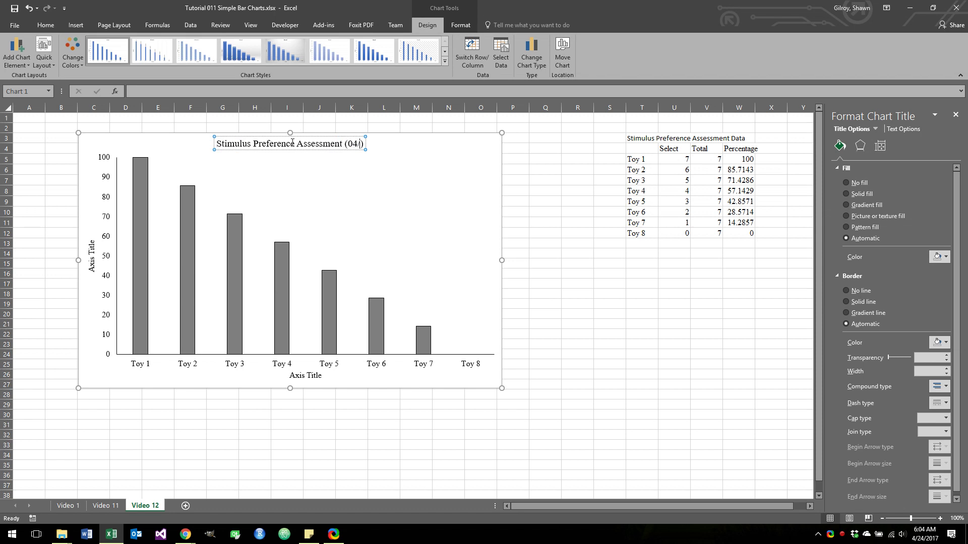
text(24/)
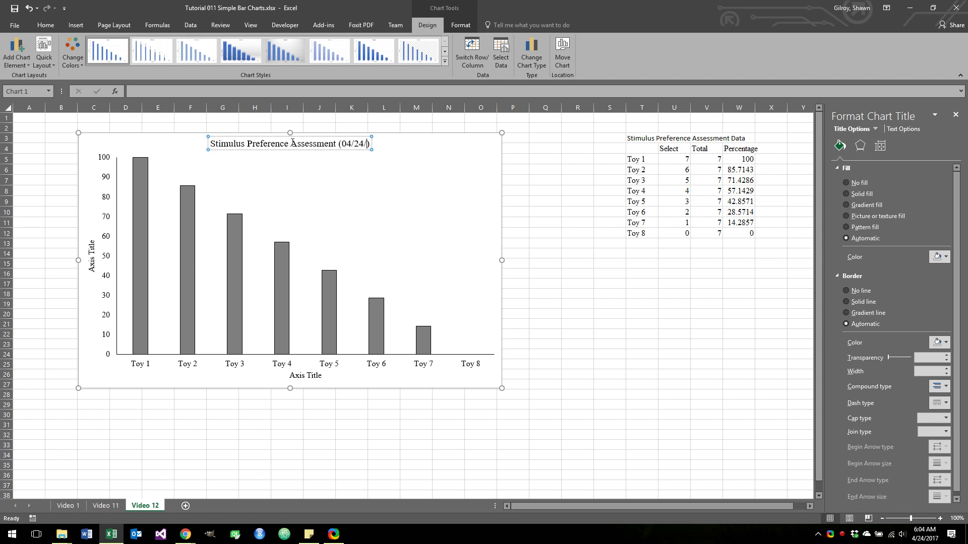
text(2017)
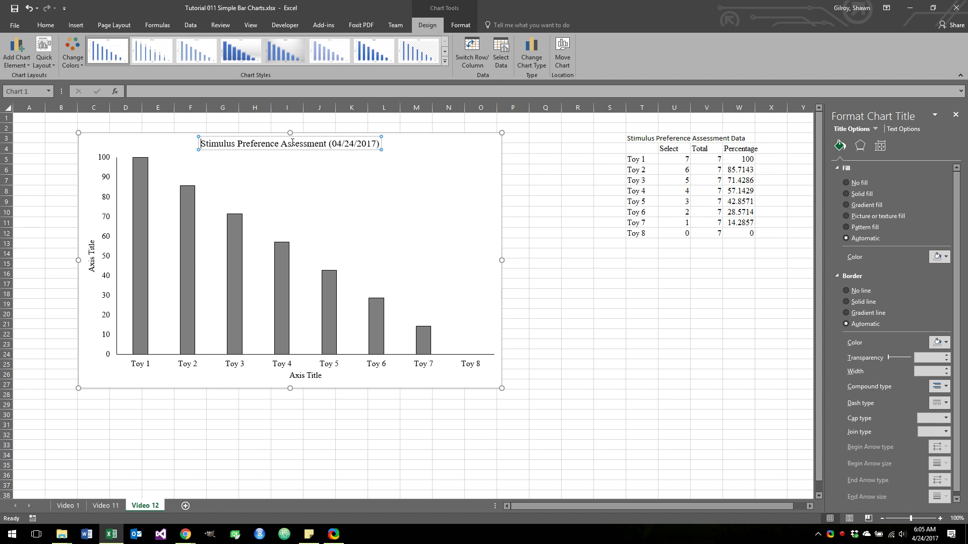
Add the placeholder "CLIENTNAME" and a space at the start of the chart title
text(C)
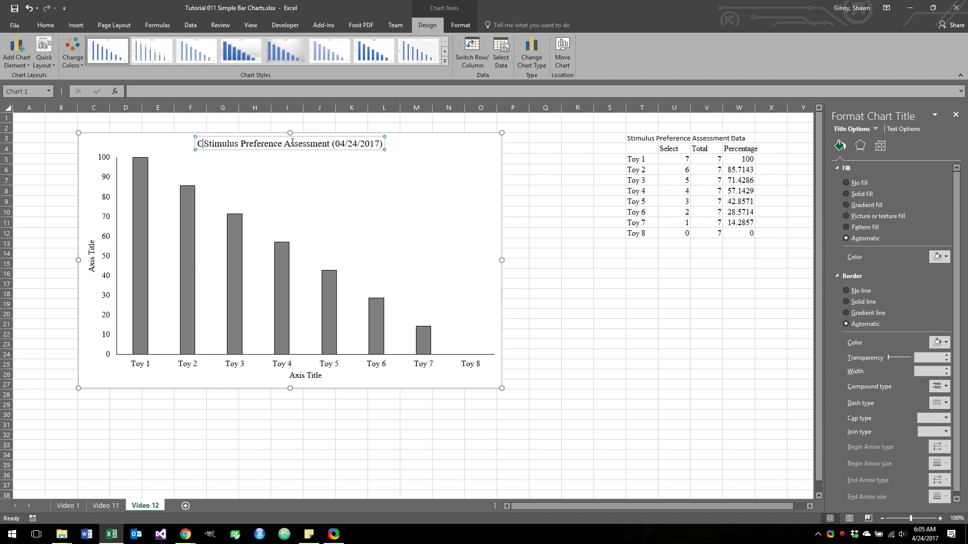
text(LIENTNAM)
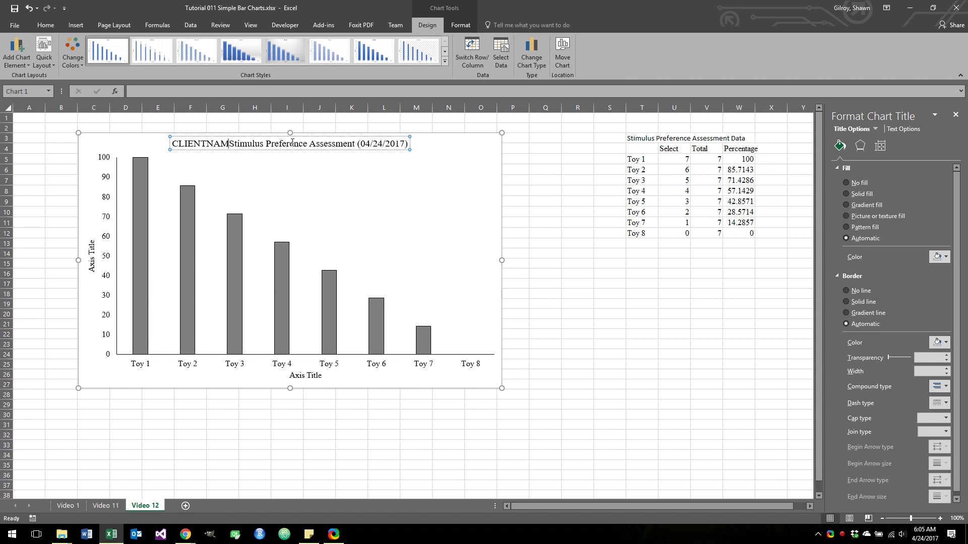
text(E)
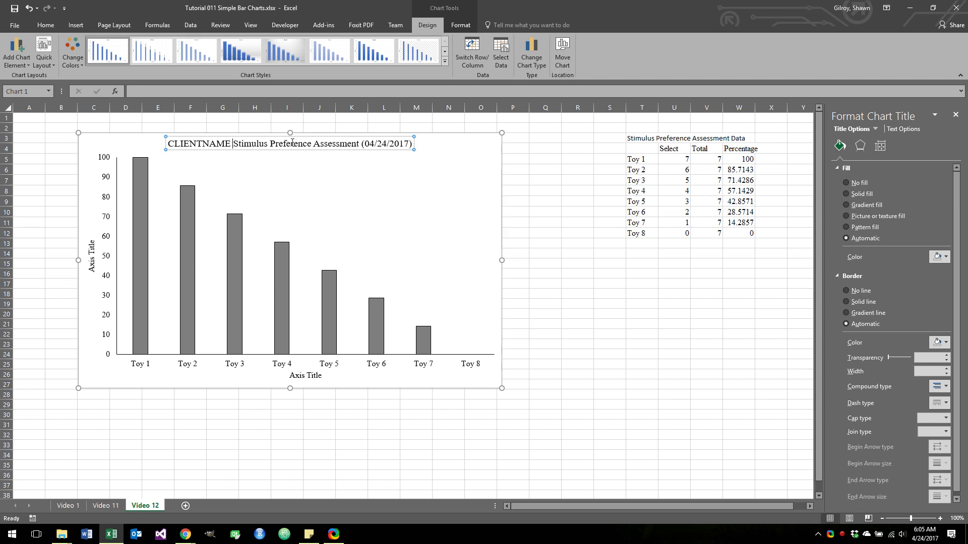
click(554, 253)
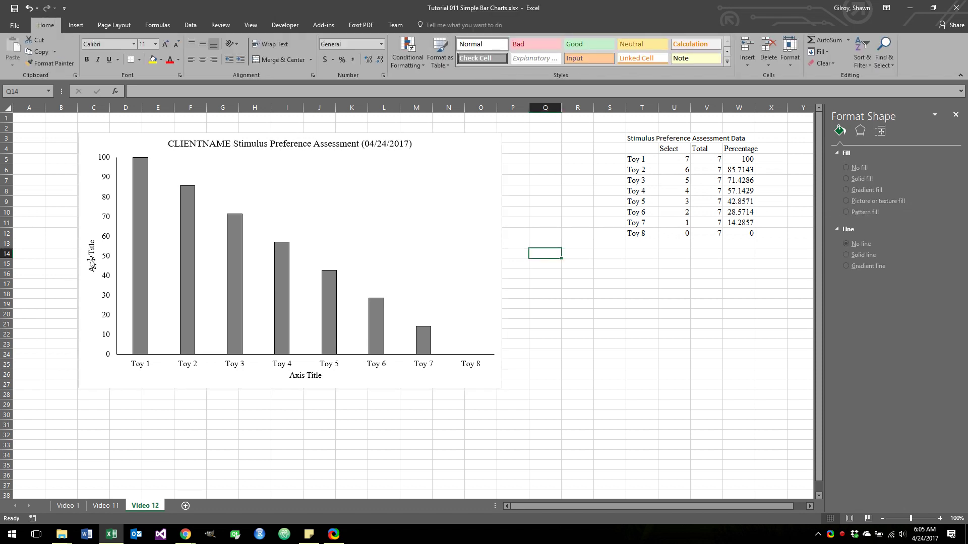
Set the vertical axis title to "Percentage of Trials Selected"
click(92, 263)
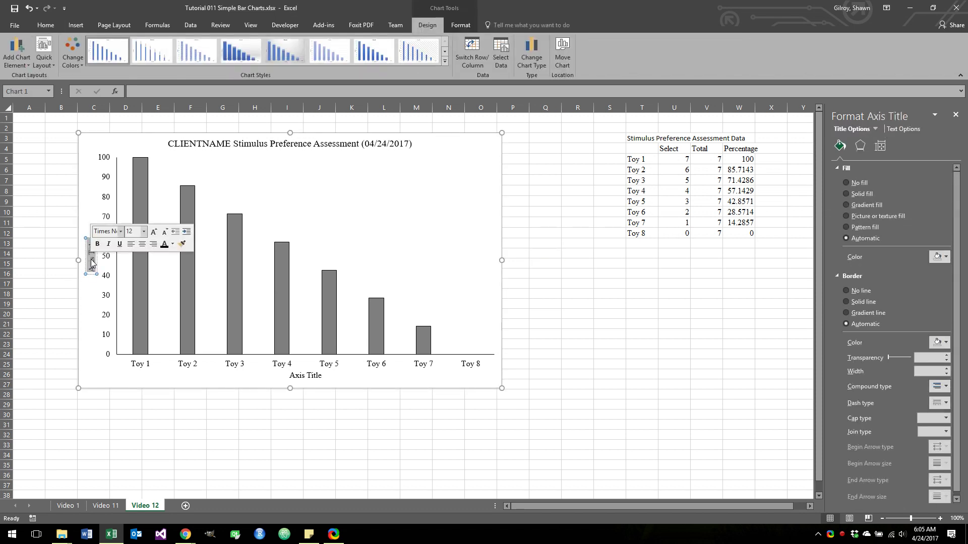
text(Perce)
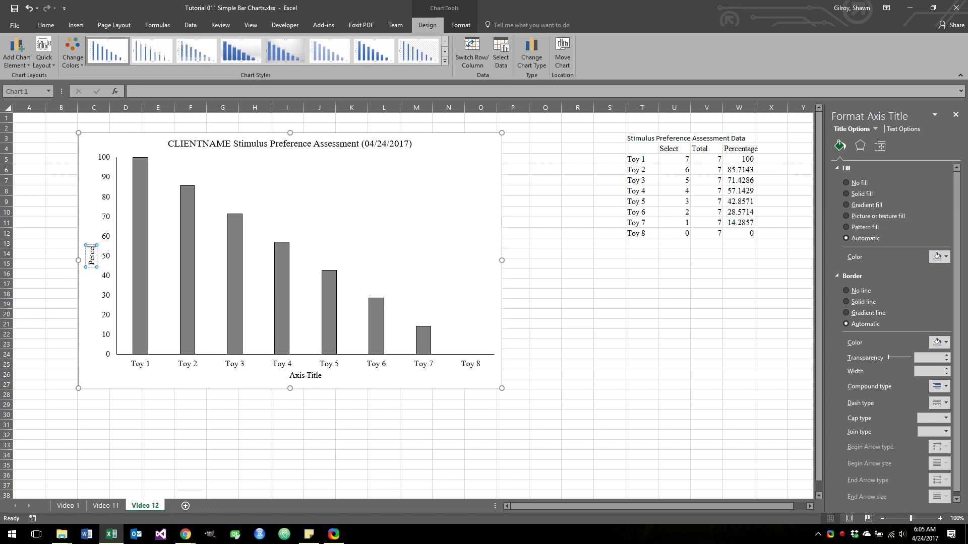
text(ntage of Tria)
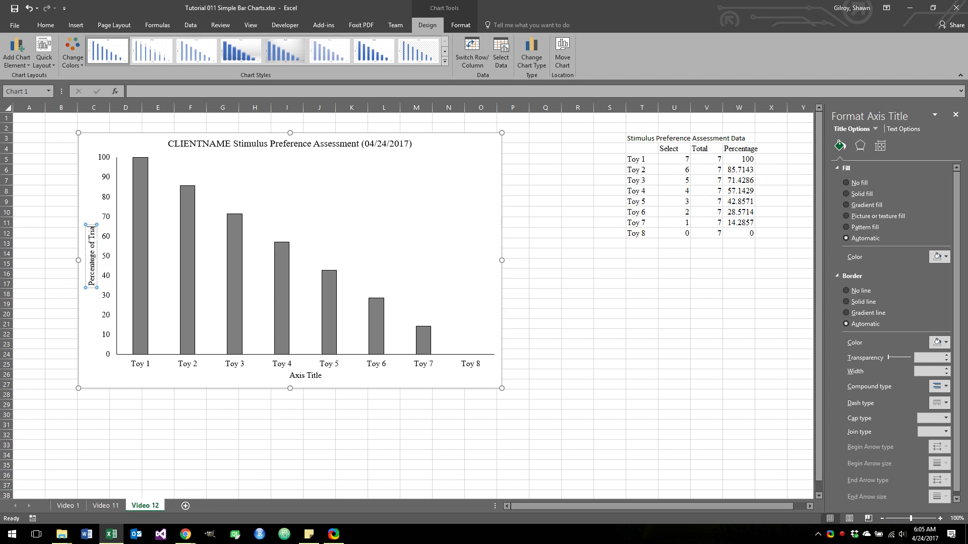
text(ls Selected)
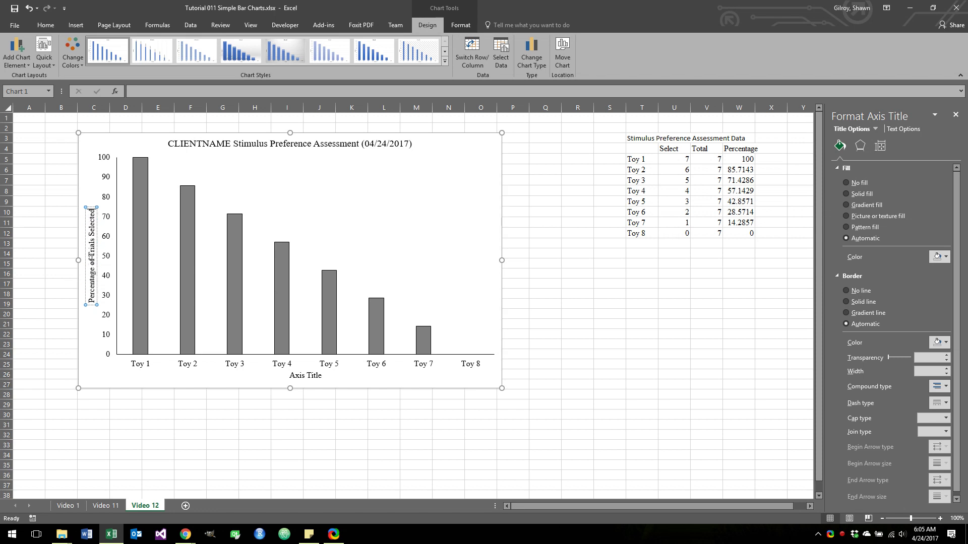
key(Escape)
key(Escape)
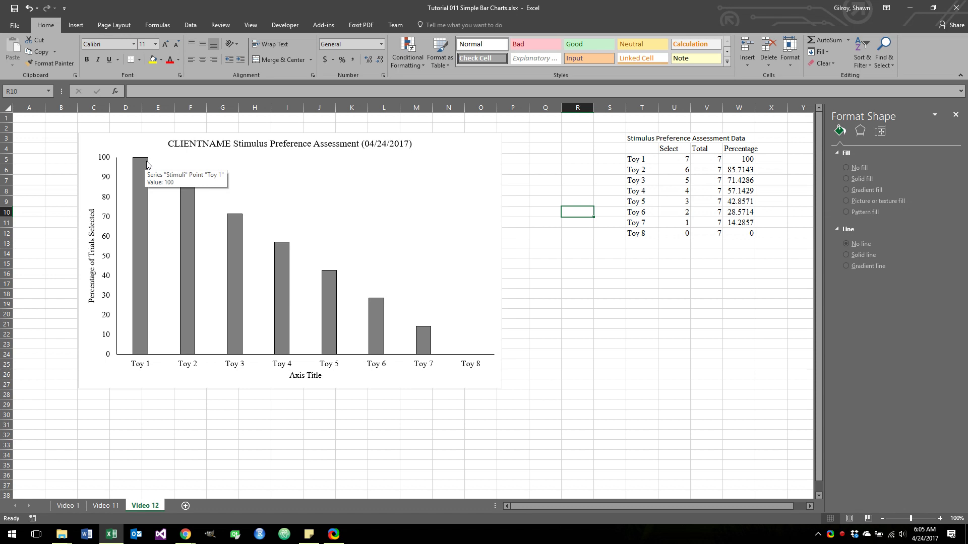
Set the horizontal axis title to "Stimuli"
triple_click(300, 375)
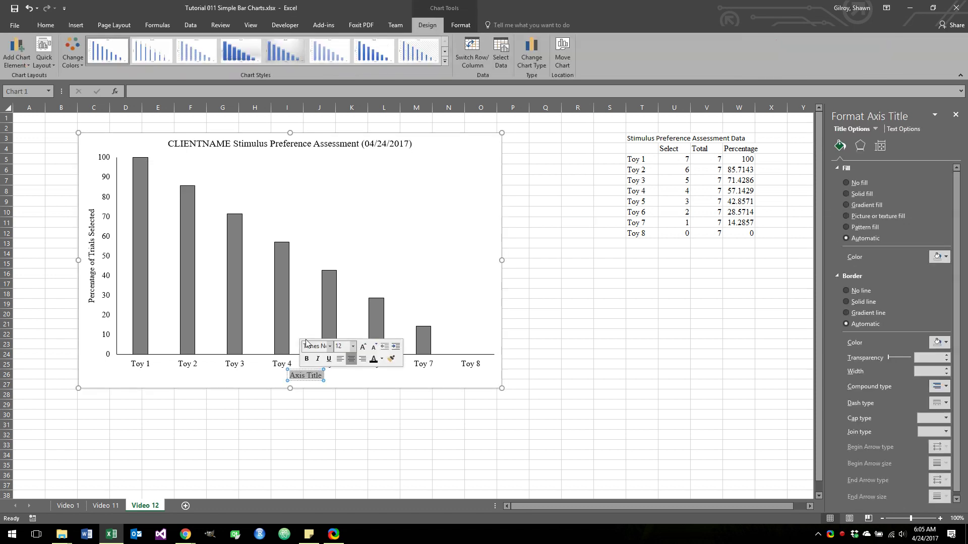
text(Stim)
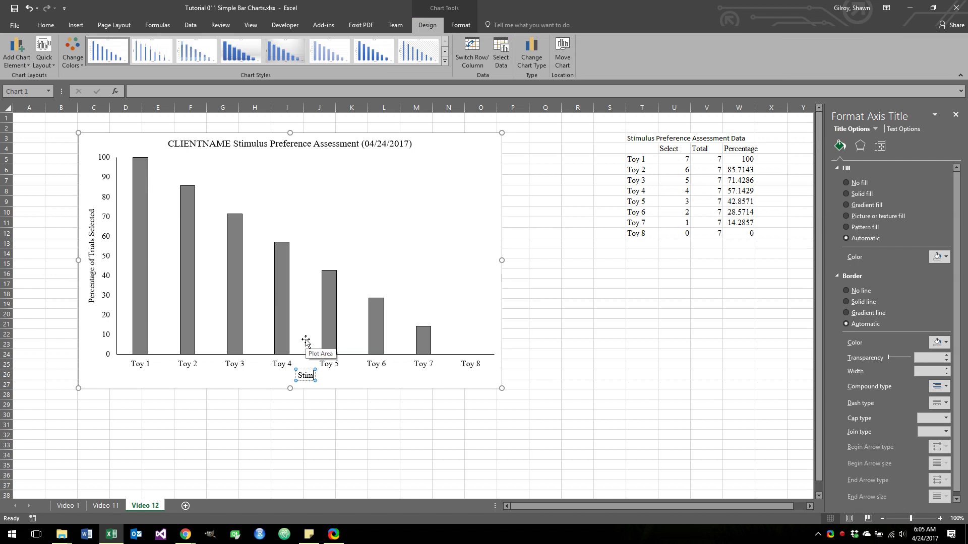
text(uli)
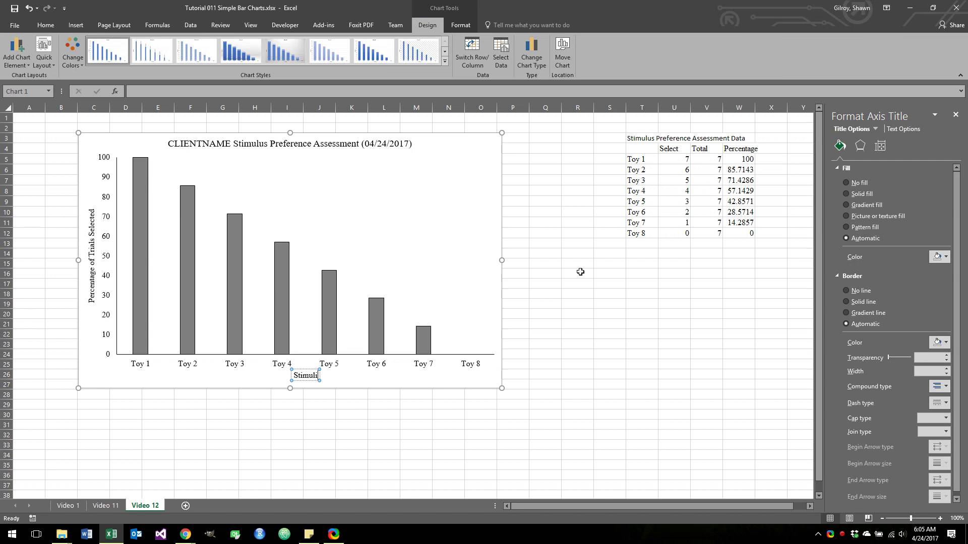
click(569, 280)
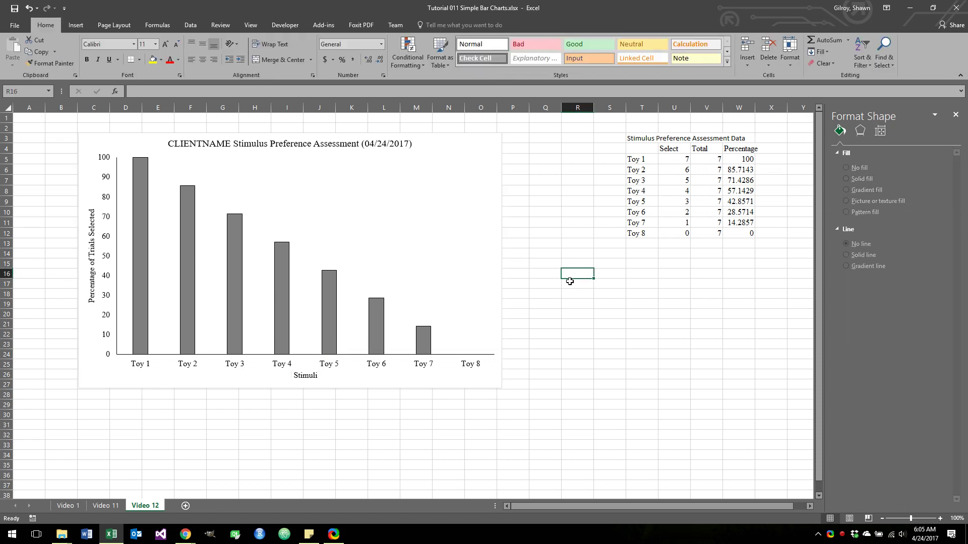